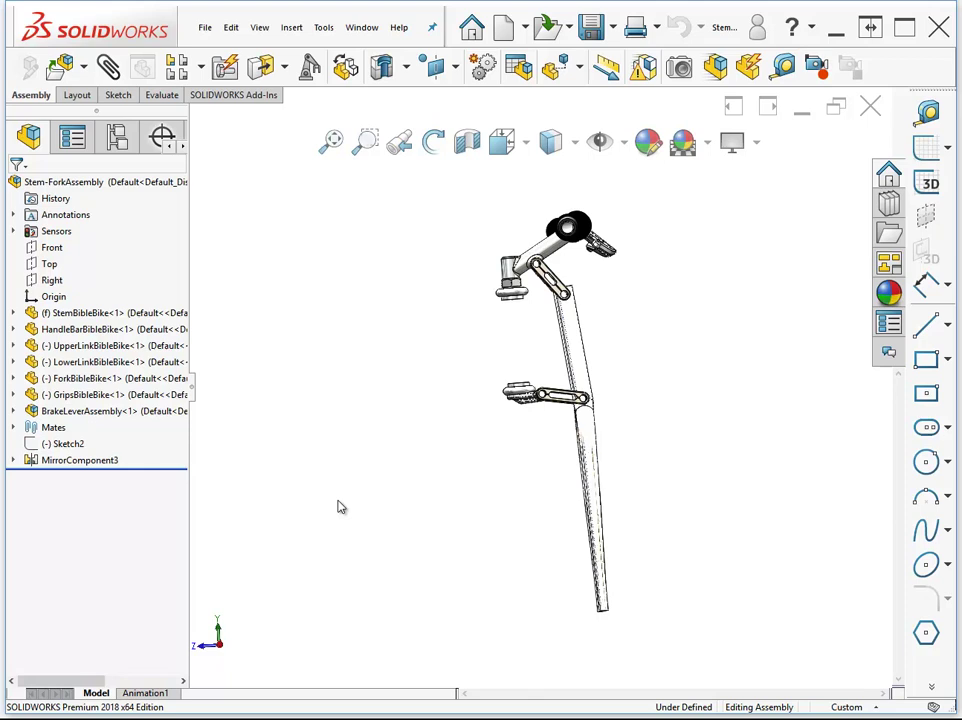
Add a configuration named angl2 to the top-level Stem-Fork assembly and make it active.
{"action": "left_click", "coordinate": [117, 137]}
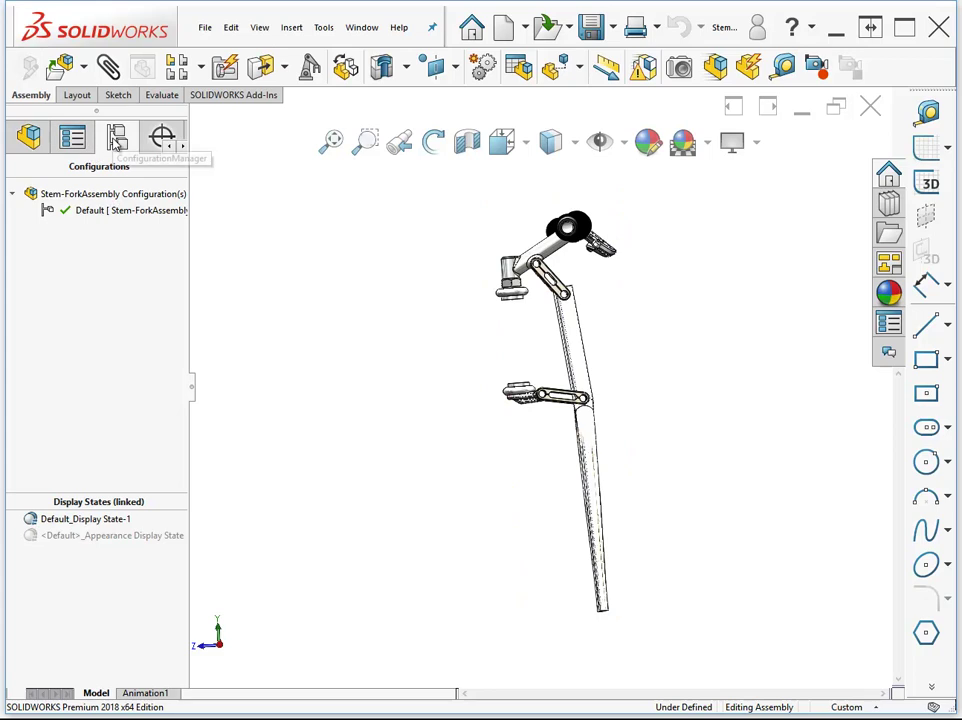
{"action": "right_click", "coordinate": [114, 200]}
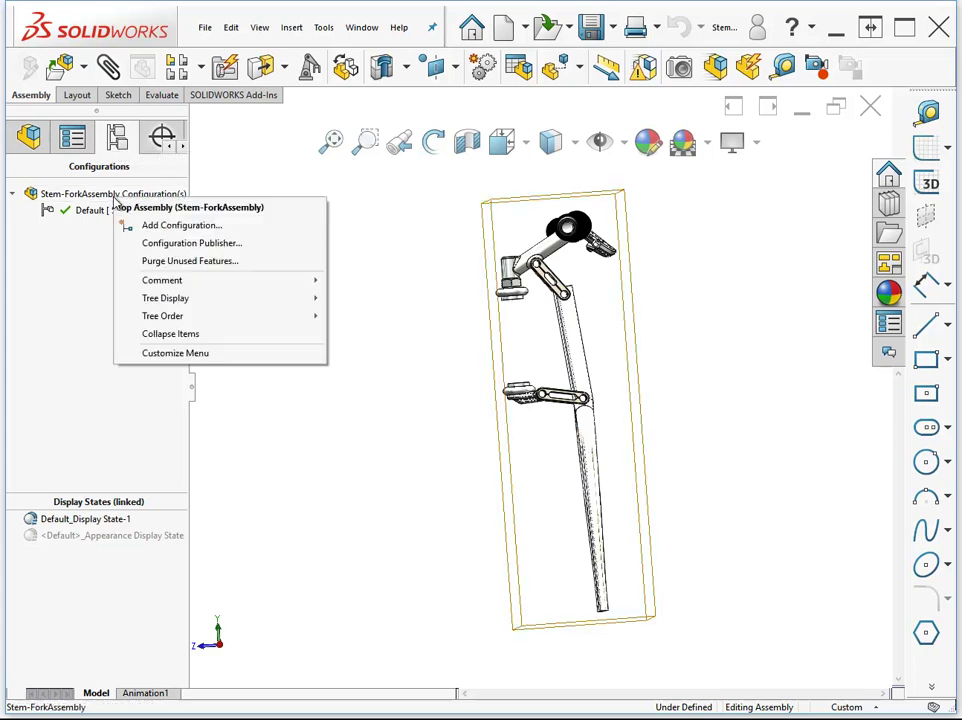
{"action": "left_click", "coordinate": [179, 227]}
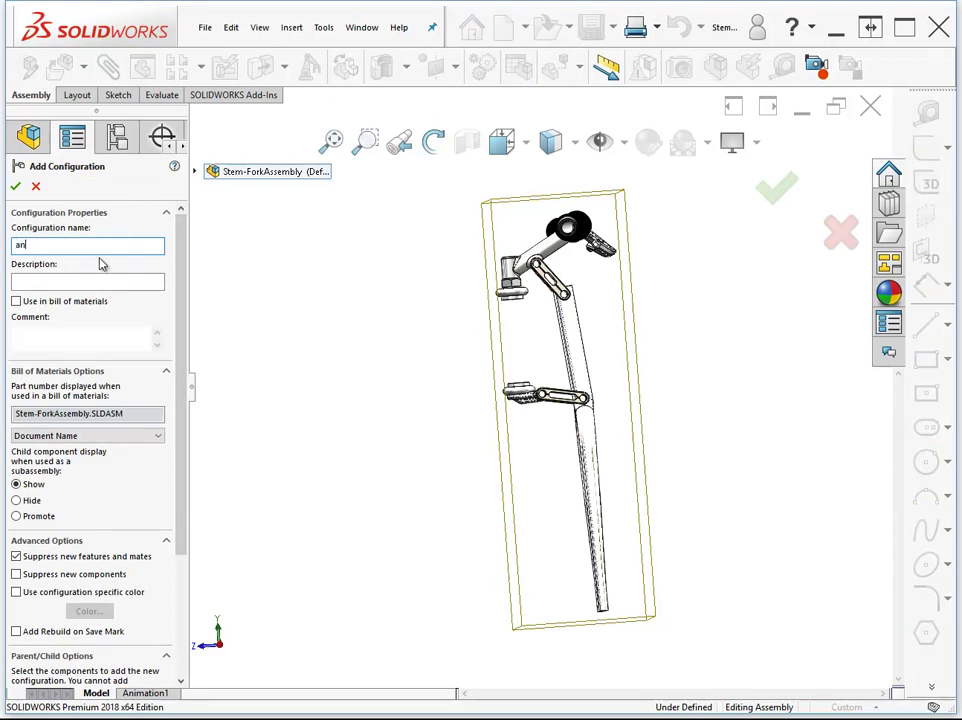
{"action": "type", "text": "angl2"}
{"action": "key", "text": "Return"}
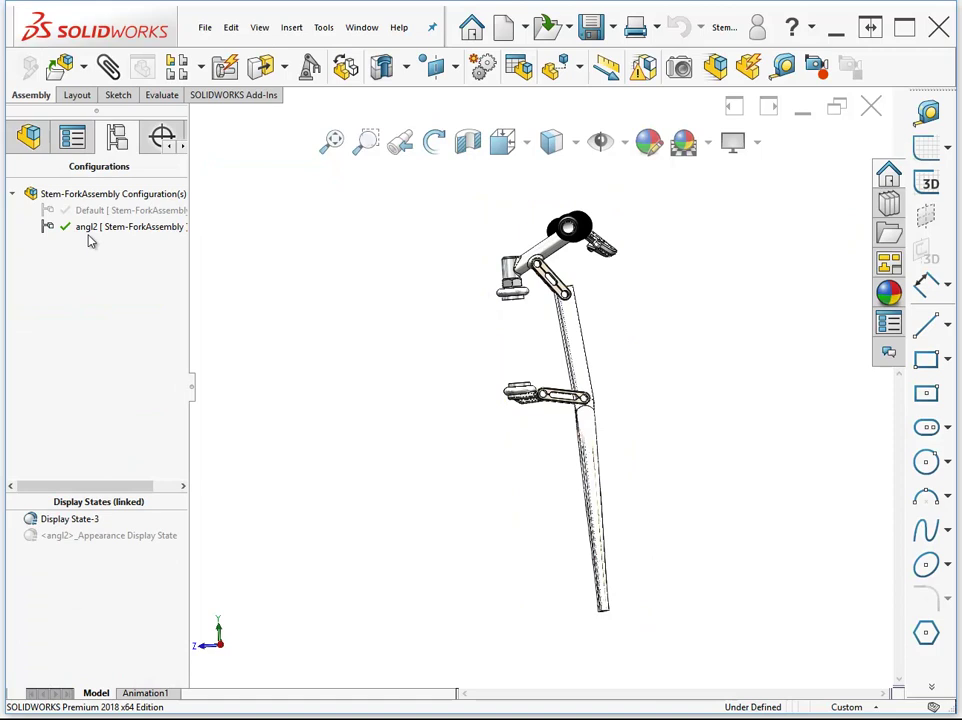
Set the fork component to its angle2 configuration for the angl2 row in Modify Configurations.
{"action": "right_click", "coordinate": [578, 352]}
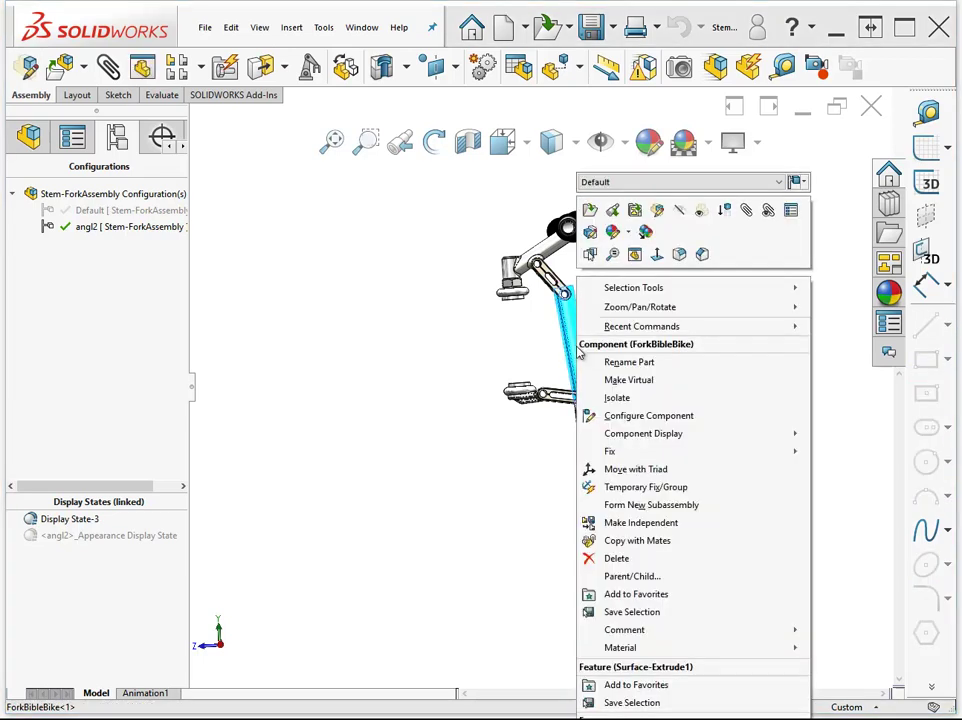
{"action": "mouse_move", "coordinate": [653, 437]}
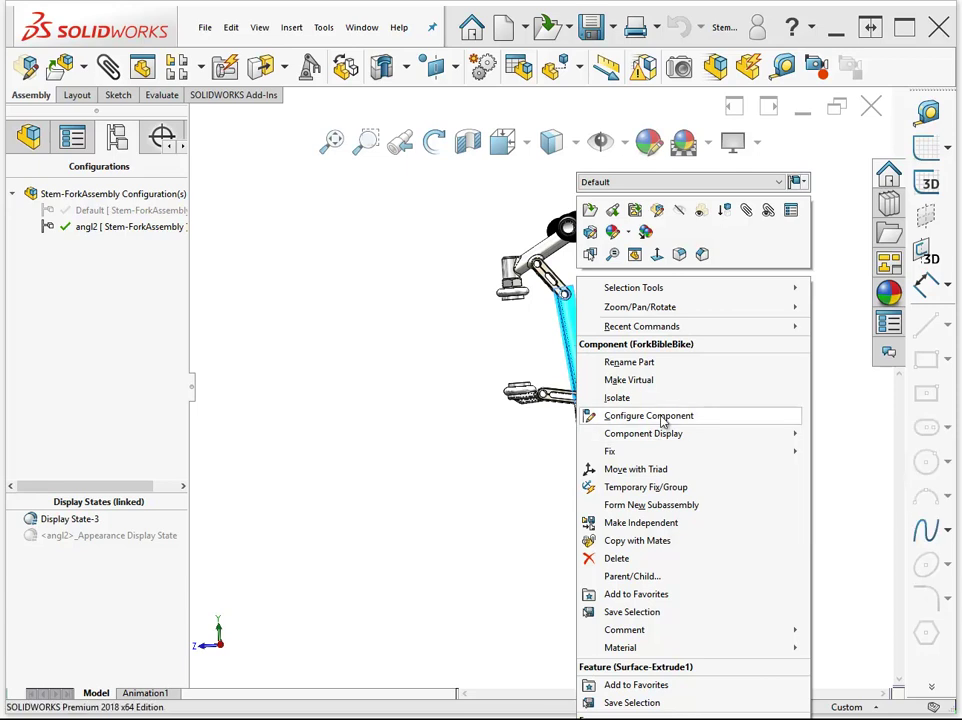
{"action": "left_click", "coordinate": [648, 415]}
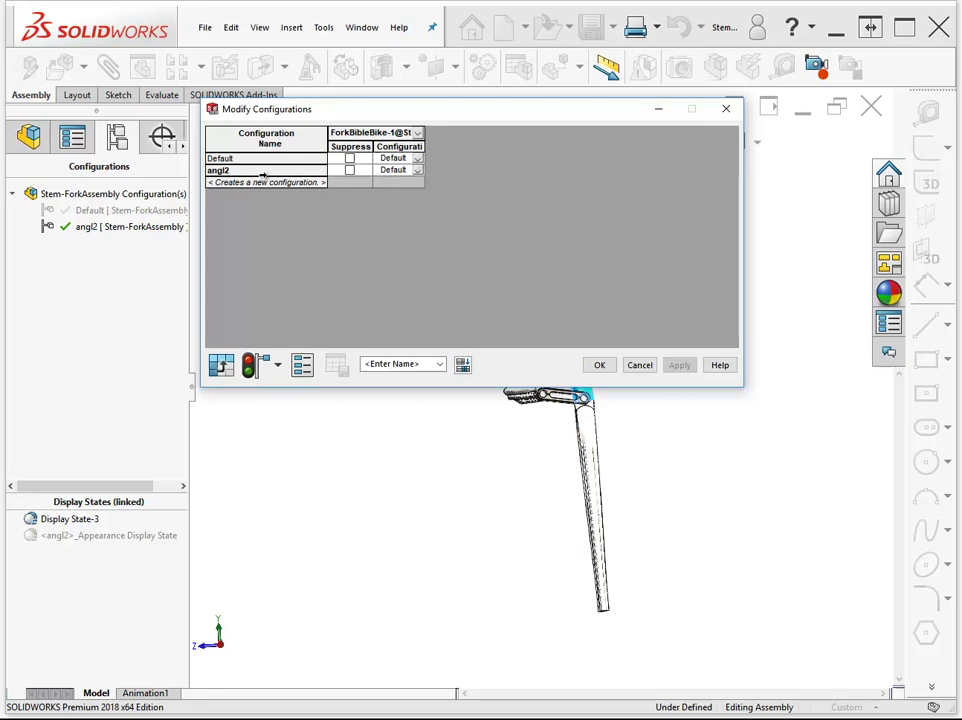
{"action": "left_click", "coordinate": [417, 172]}
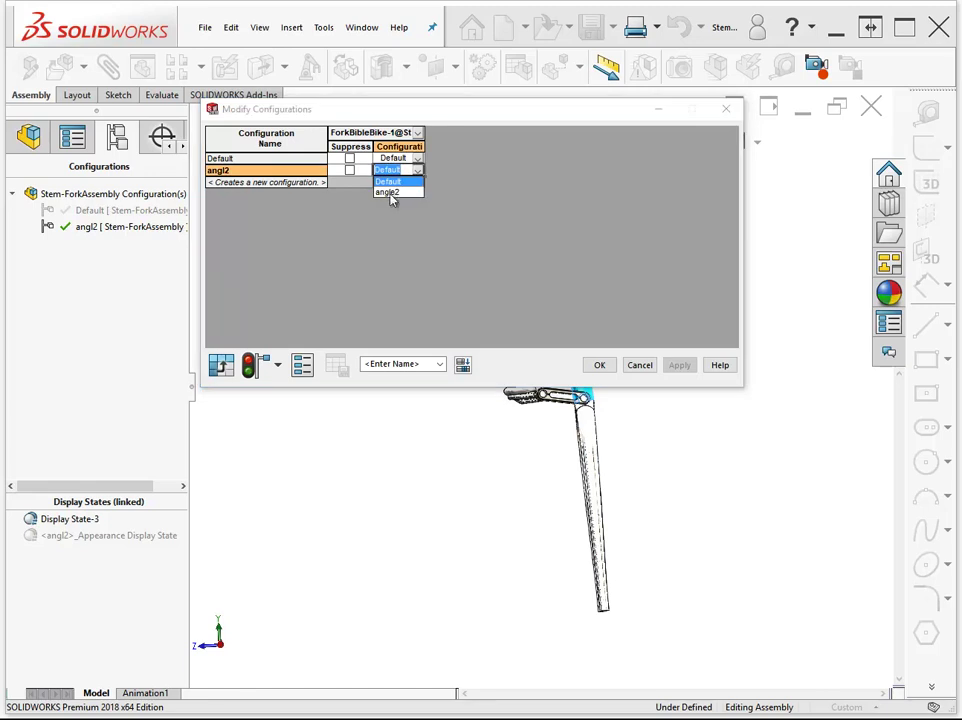
{"action": "left_click", "coordinate": [390, 193]}
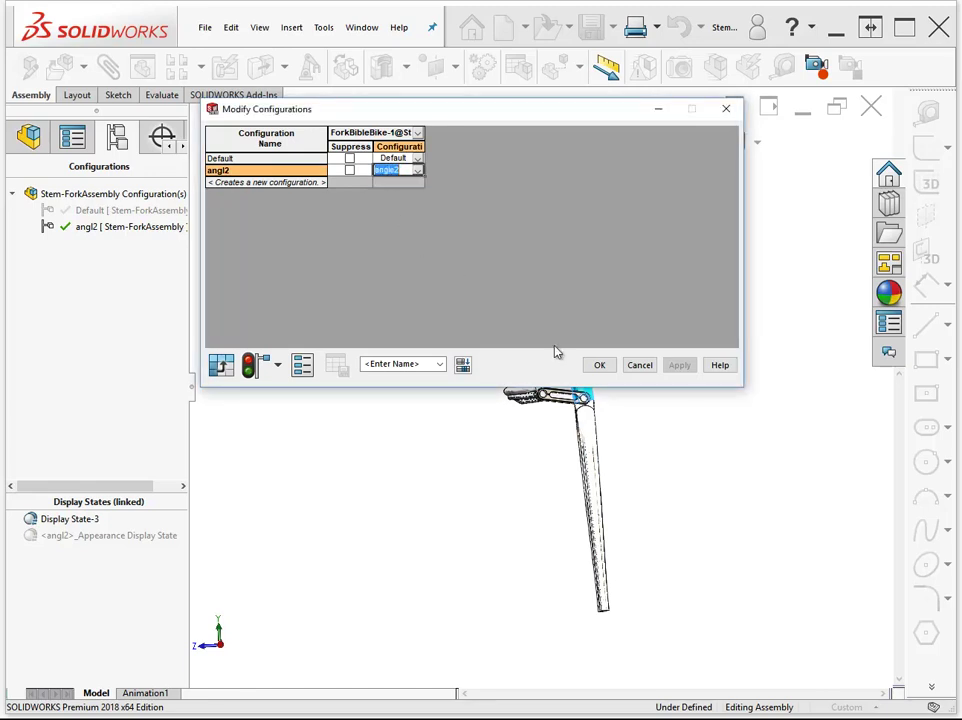
{"action": "left_click", "coordinate": [598, 365]}
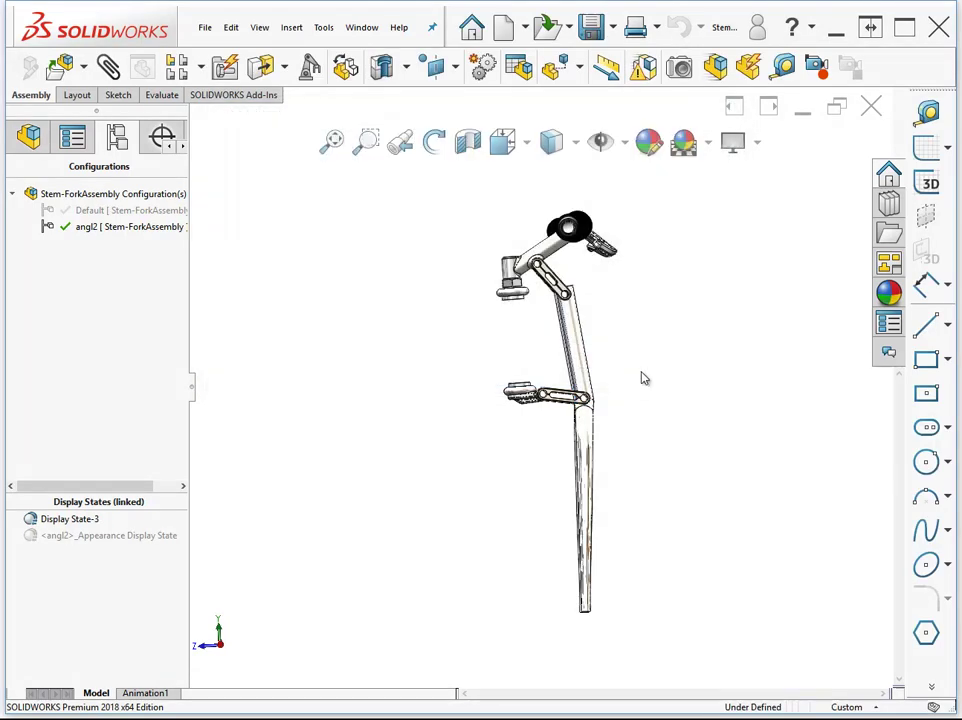
Switch back and forth between the Default and angl2 configurations, finishing on Default.
{"action": "double_click", "coordinate": [104, 211]}
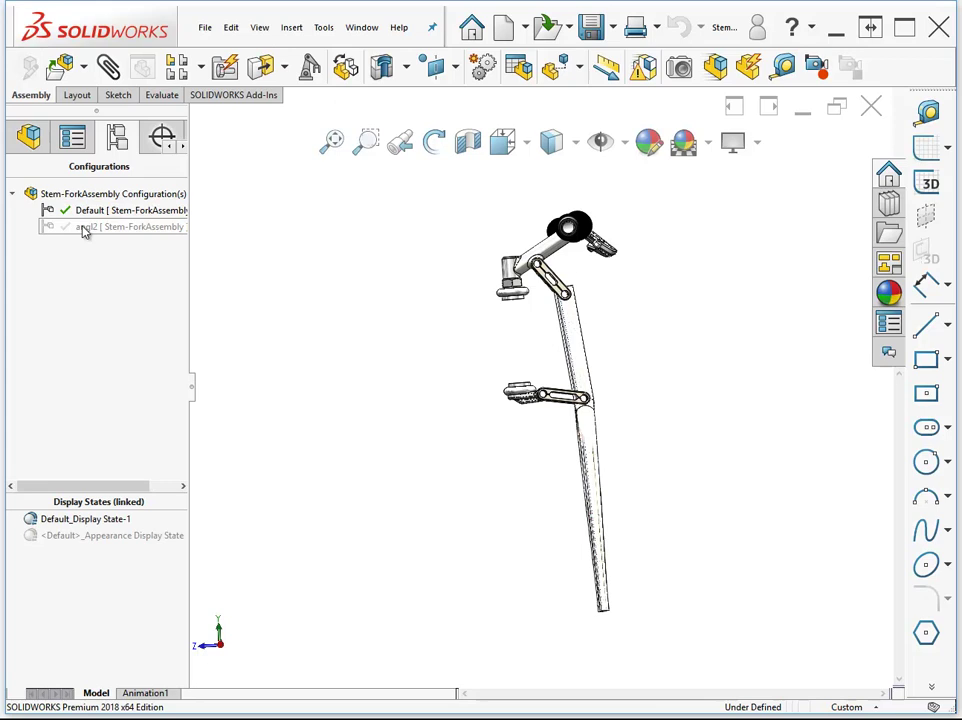
{"action": "double_click", "coordinate": [86, 228]}
{"action": "double_click", "coordinate": [90, 212]}
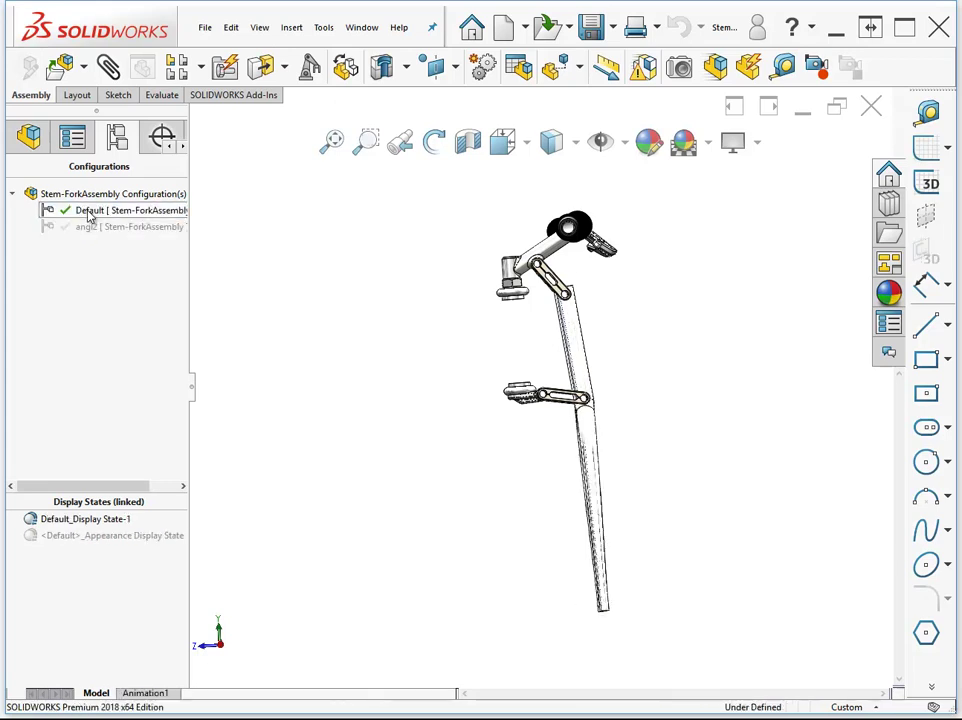
{"action": "double_click", "coordinate": [95, 230]}
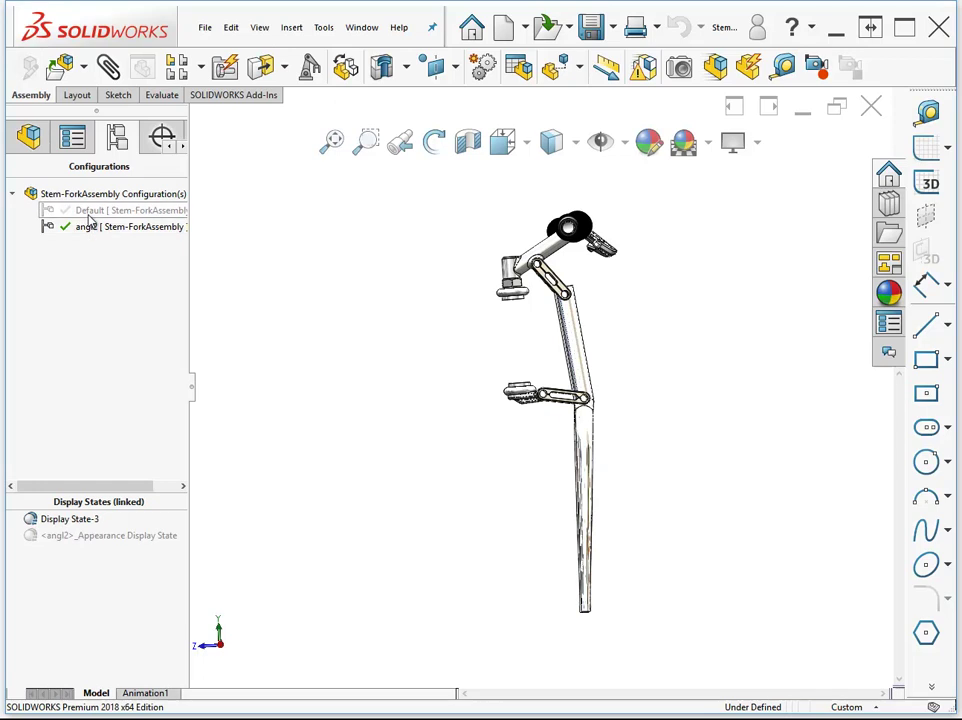
{"action": "double_click", "coordinate": [90, 211]}
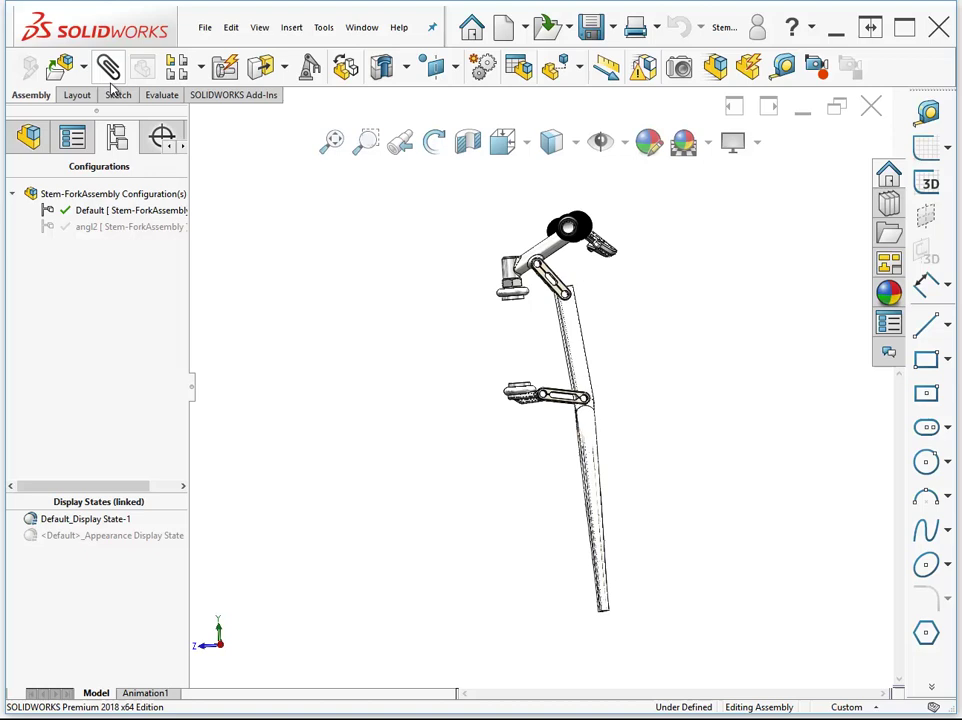
Add a 10.35° Angle mate between the Top plane and the lower link face.
{"action": "left_click", "coordinate": [72, 137]}
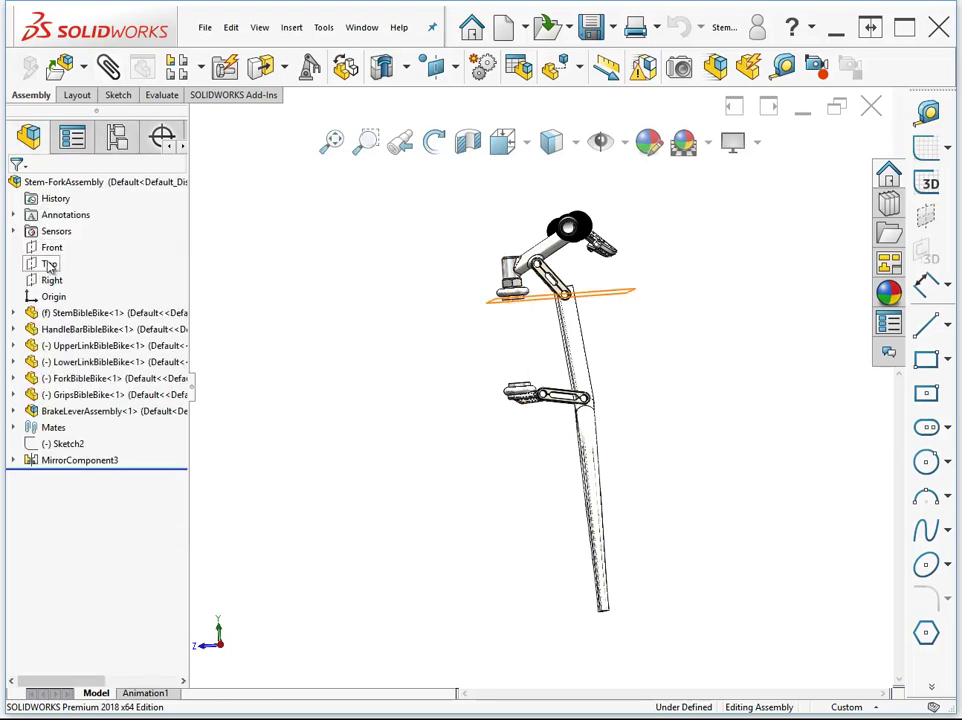
{"action": "left_click", "coordinate": [49, 263]}
{"action": "middle_click_drag", "start_coordinate": [341, 408], "coordinate": [532, 433]}
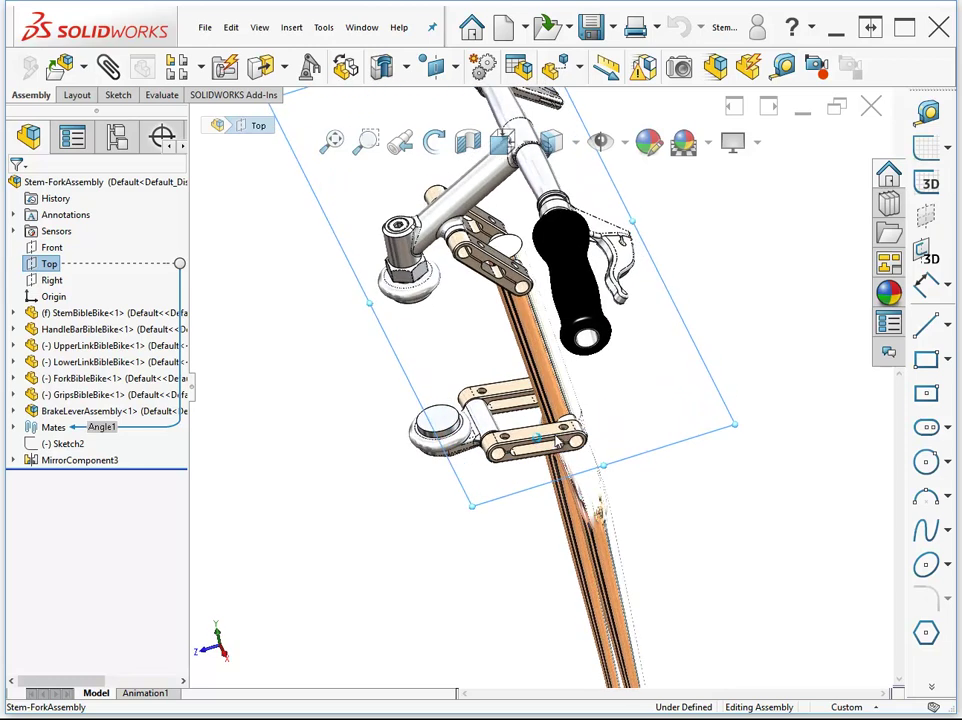
{"action": "left_click", "coordinate": [535, 437]}
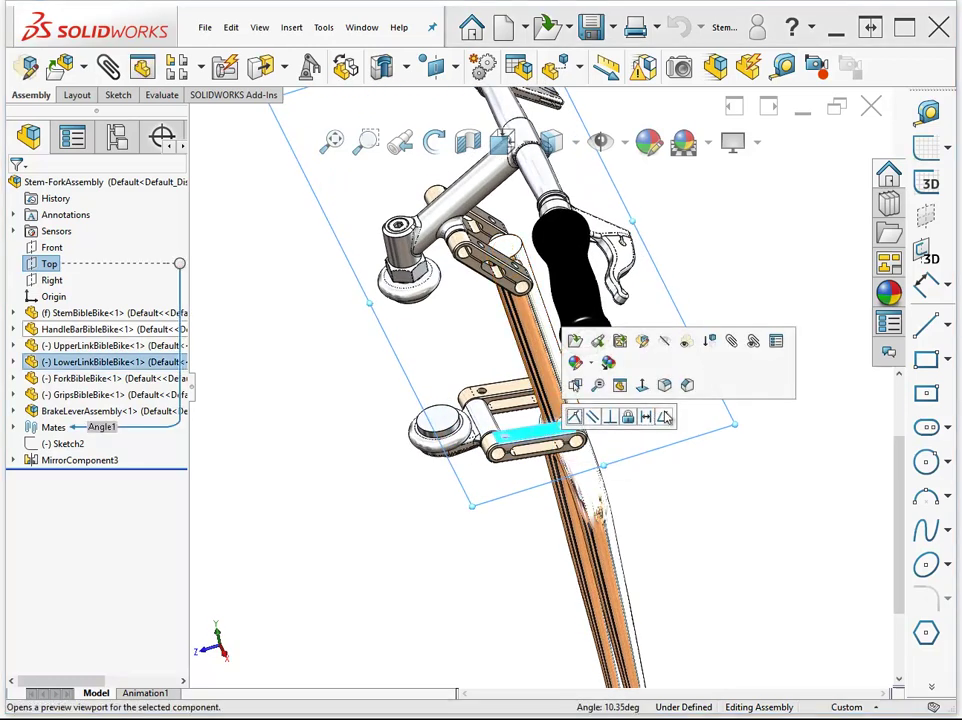
{"action": "left_click", "coordinate": [665, 418]}
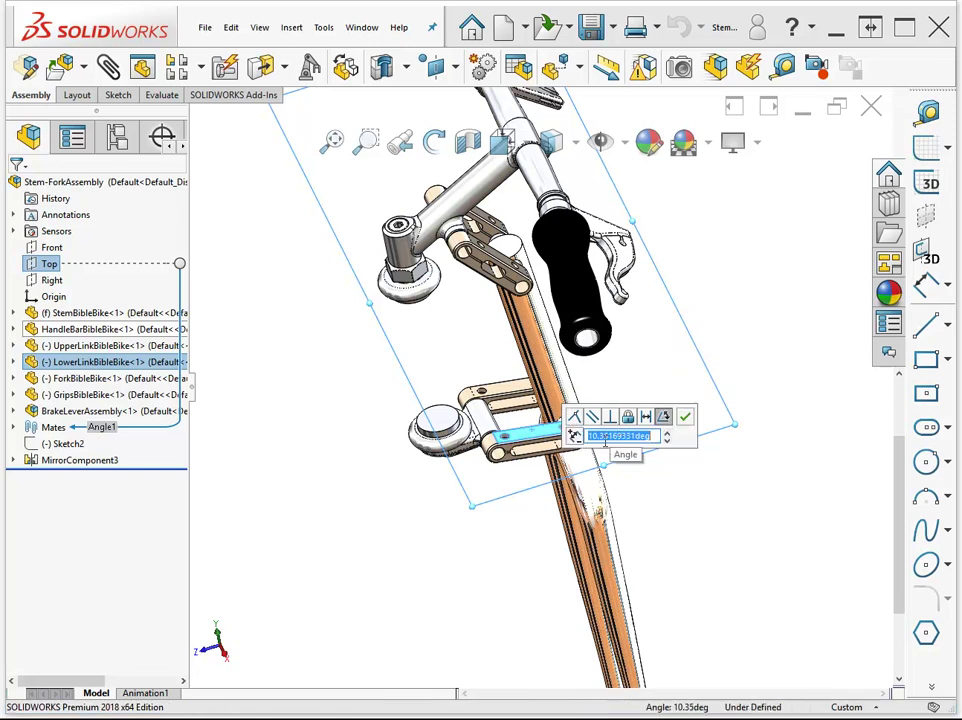
{"action": "left_click", "coordinate": [686, 418]}
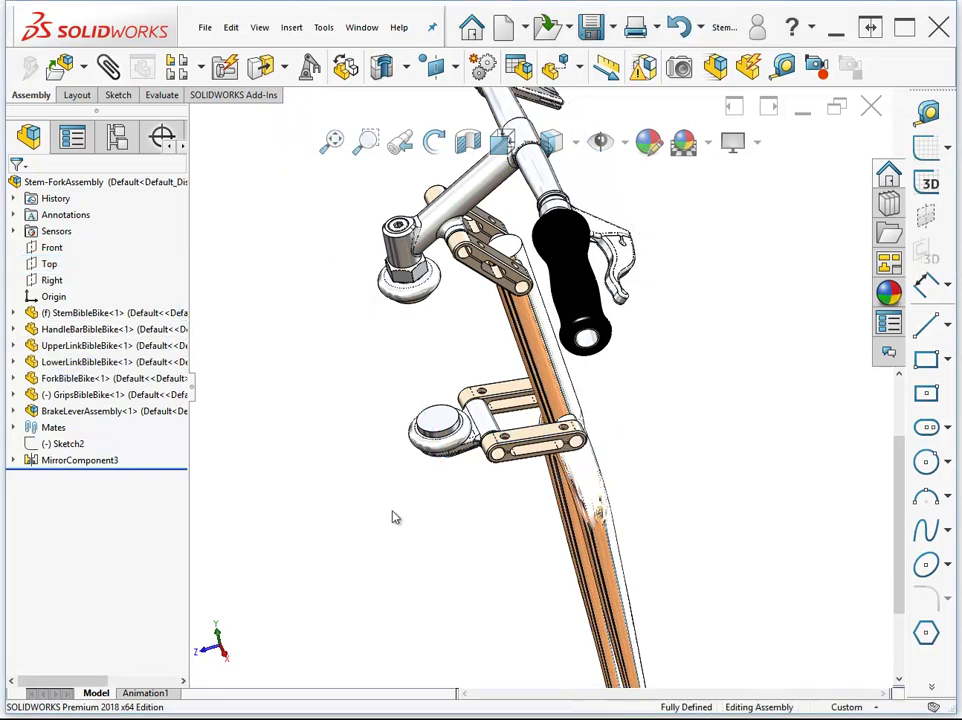
Rotate the assembly and check that the fork can no longer move.
{"action": "key", "text": "Left"}
{"action": "key", "text": "Left"}
{"action": "key", "text": "Left"}
{"action": "key", "text": "Left"}
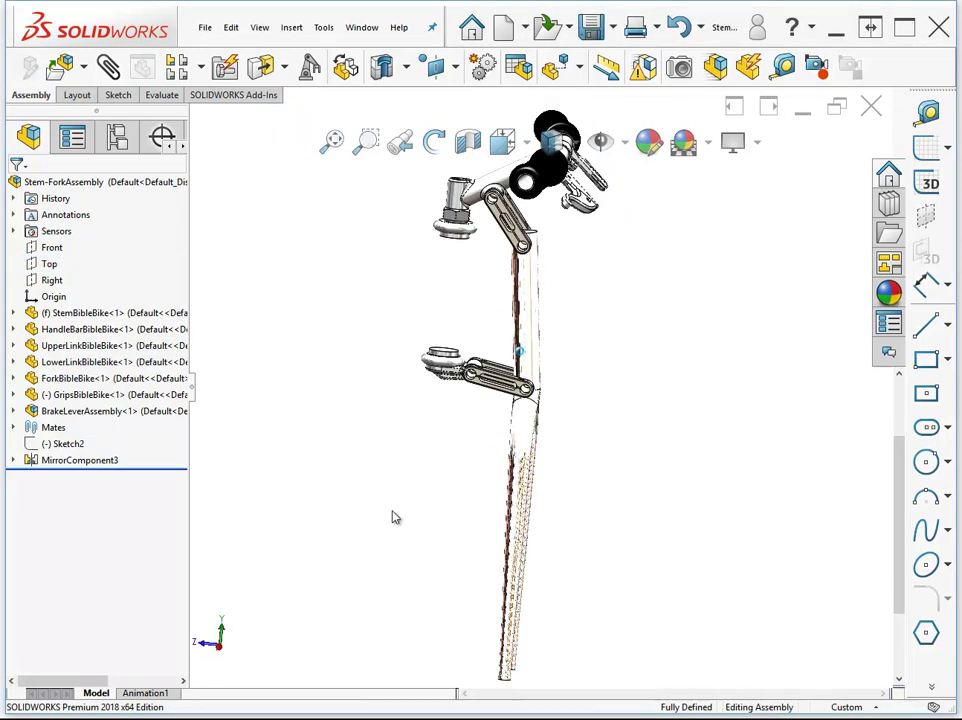
{"action": "key", "text": "Left"}
{"action": "key", "text": "Left"}
{"action": "key", "text": "Left"}
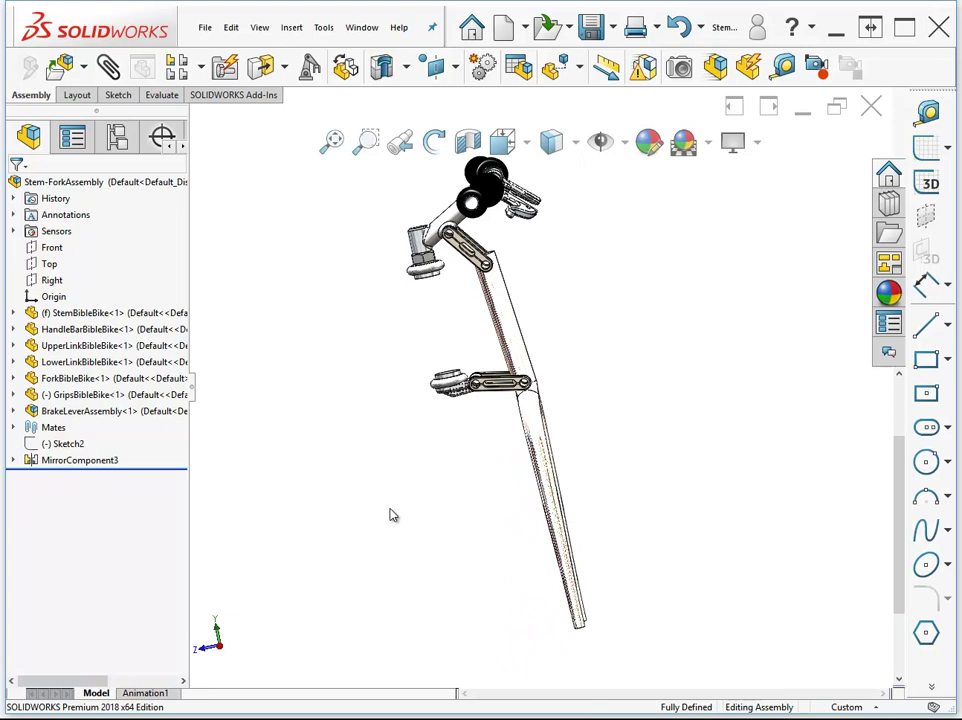
{"action": "left_click", "coordinate": [545, 482]}
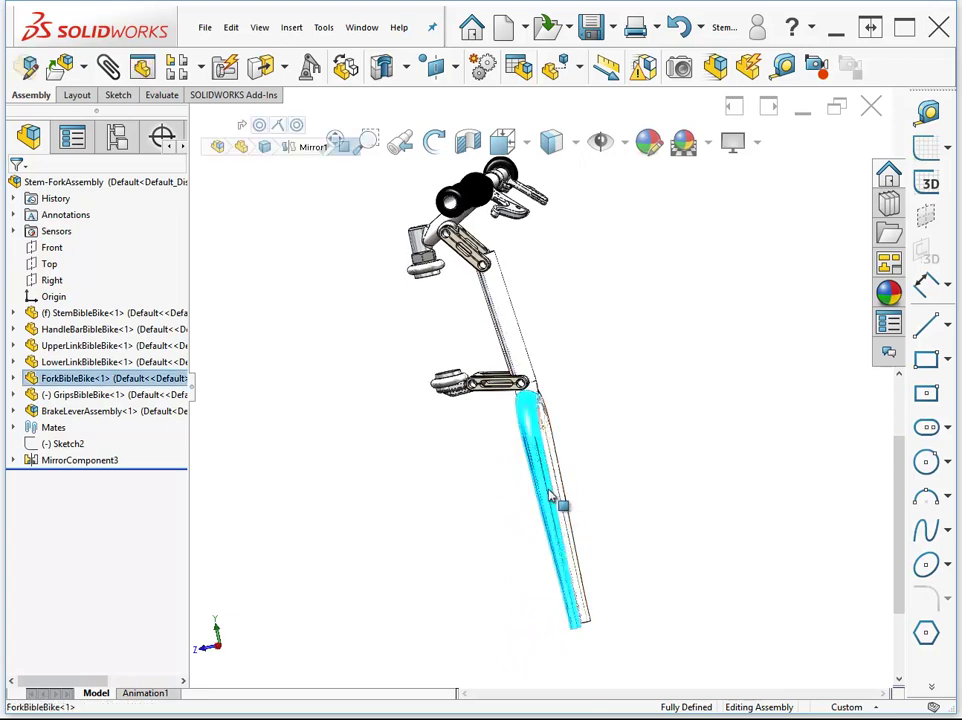
{"action": "left_click", "coordinate": [421, 507]}
{"action": "left_click", "coordinate": [117, 138]}
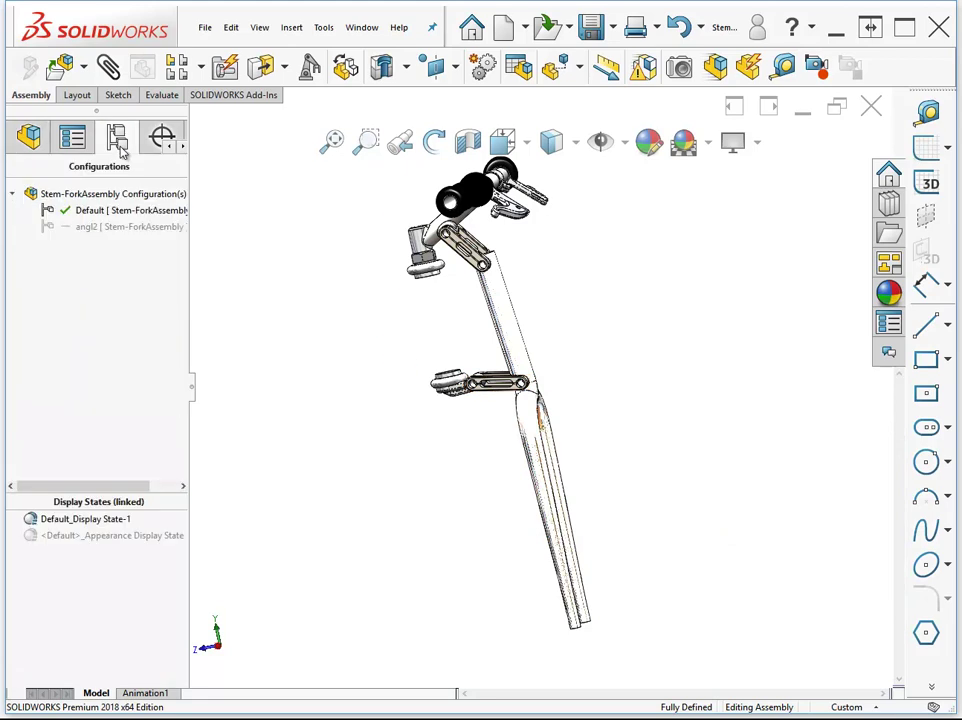
Add a motion configuration, suppress its Angle2 mate, and drag the fork to swing the linkage.
{"action": "right_click", "coordinate": [105, 199]}
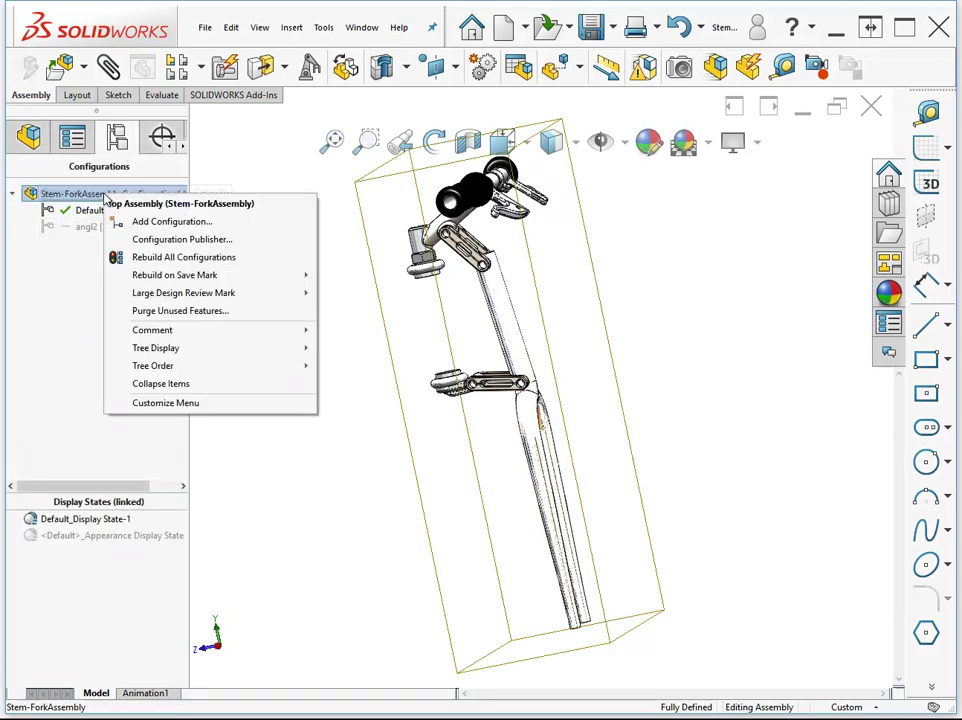
{"action": "left_click", "coordinate": [170, 222]}
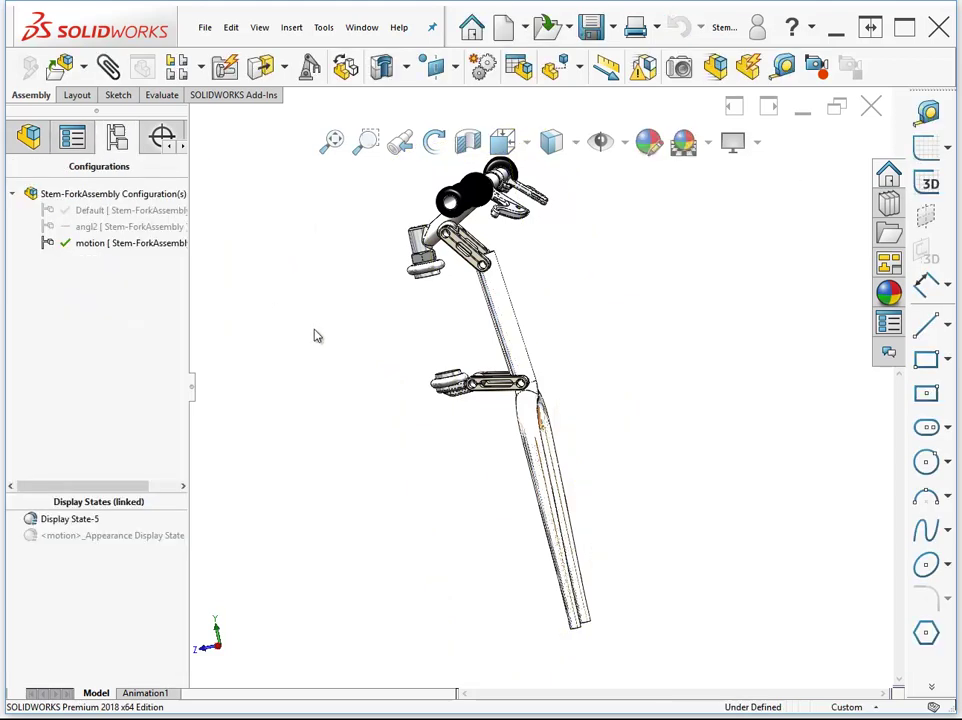
{"action": "left_click", "coordinate": [29, 137]}
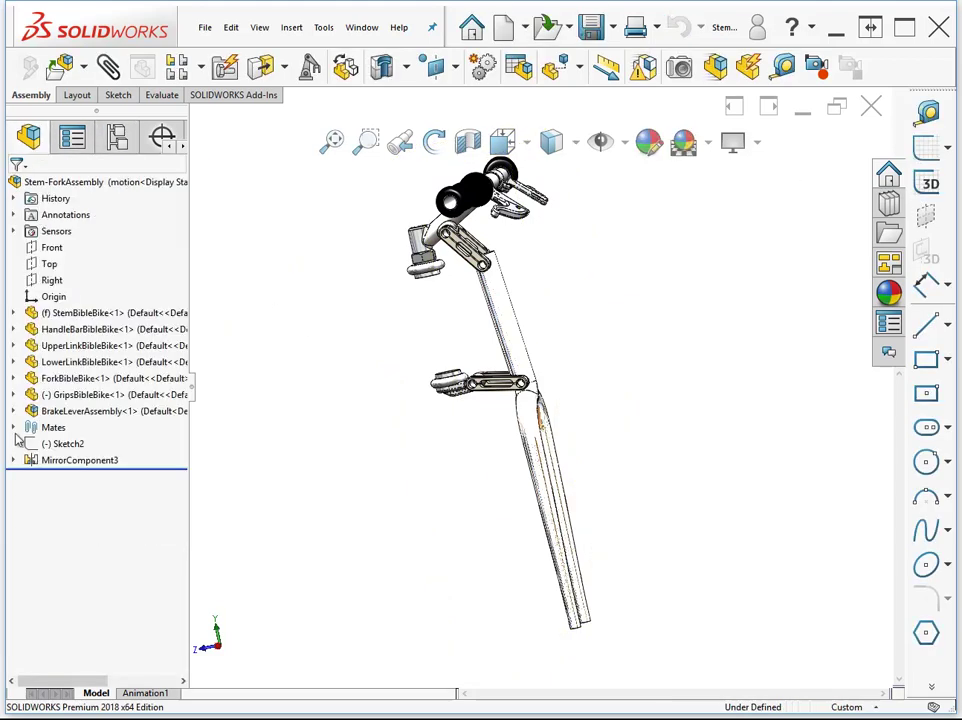
{"action": "left_click", "coordinate": [13, 429]}
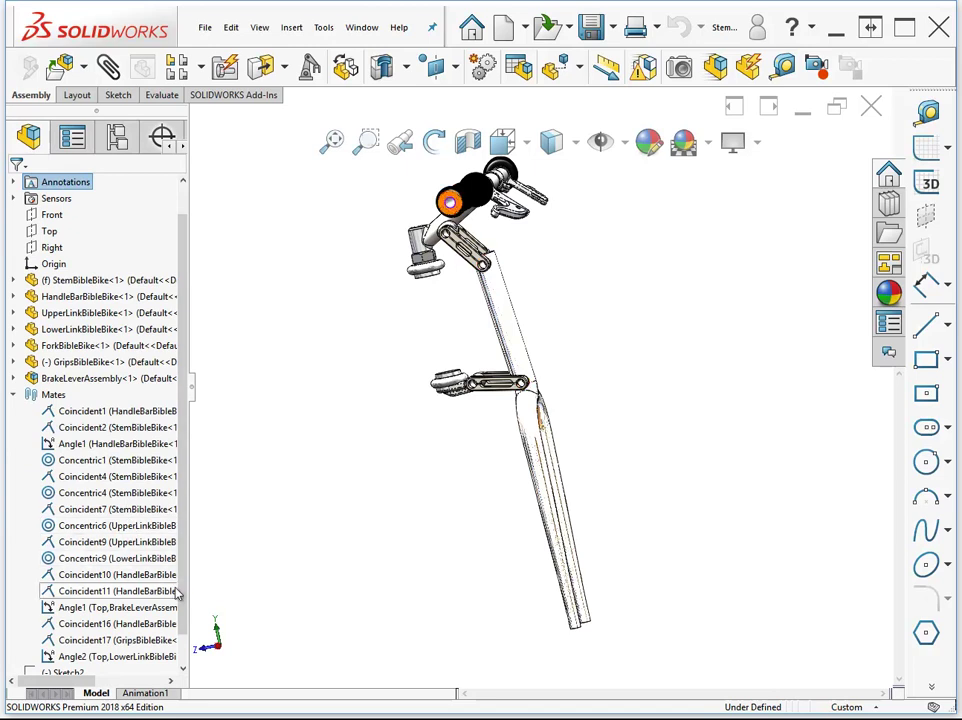
{"action": "scroll", "coordinate": [187, 604], "scroll_direction": "down", "scroll_amount": 1}
{"action": "left_click", "coordinate": [130, 622]}
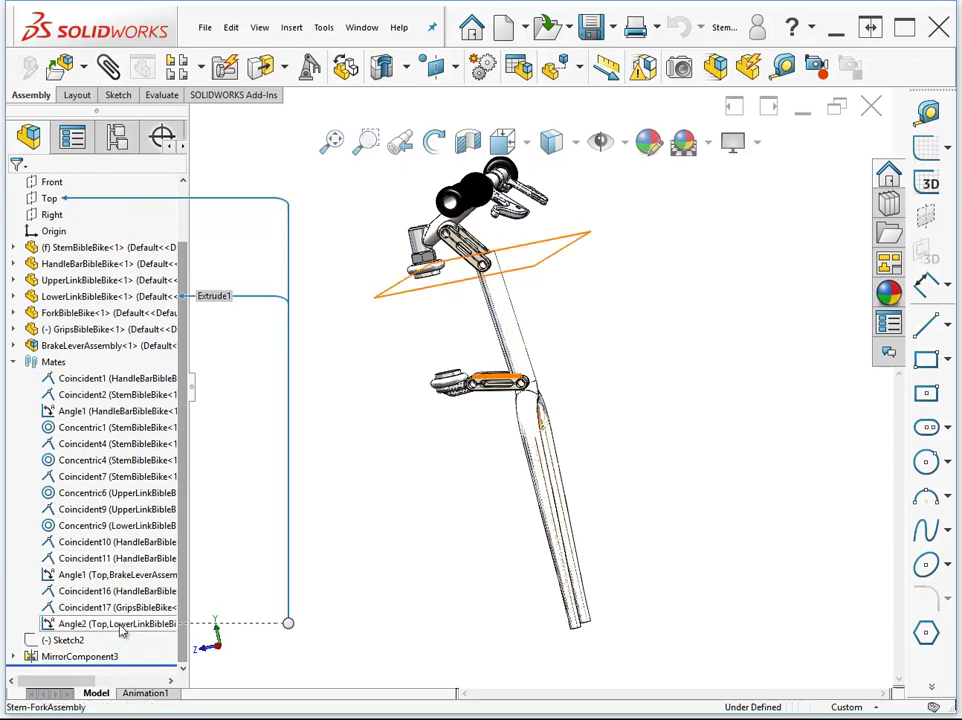
{"action": "left_click", "coordinate": [133, 580]}
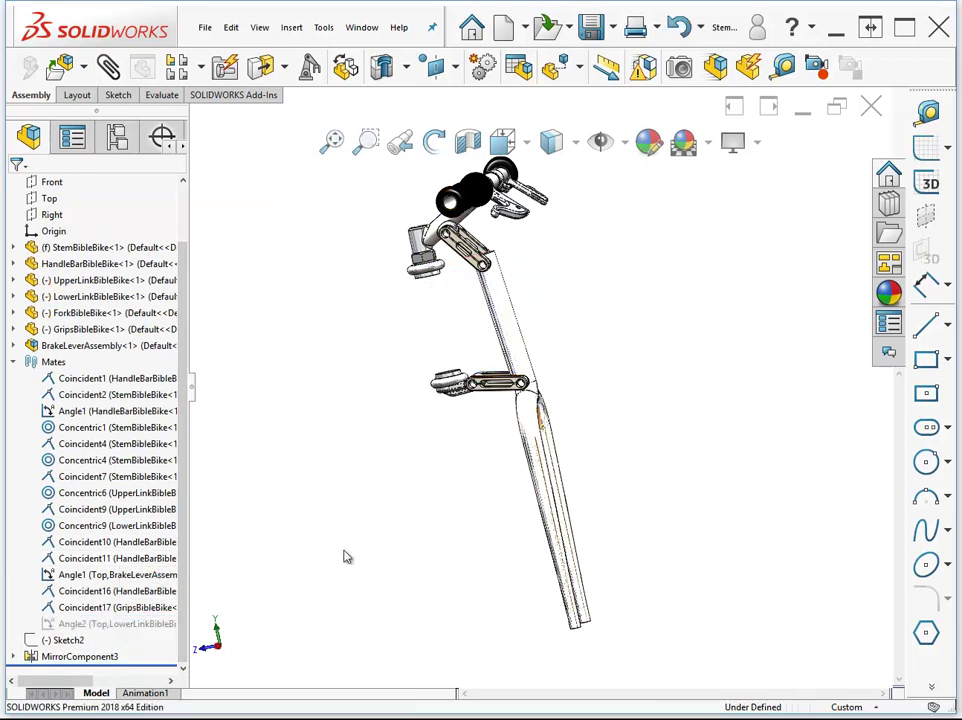
{"action": "left_click_drag", "start_coordinate": [563, 520], "coordinate": [545, 563]}
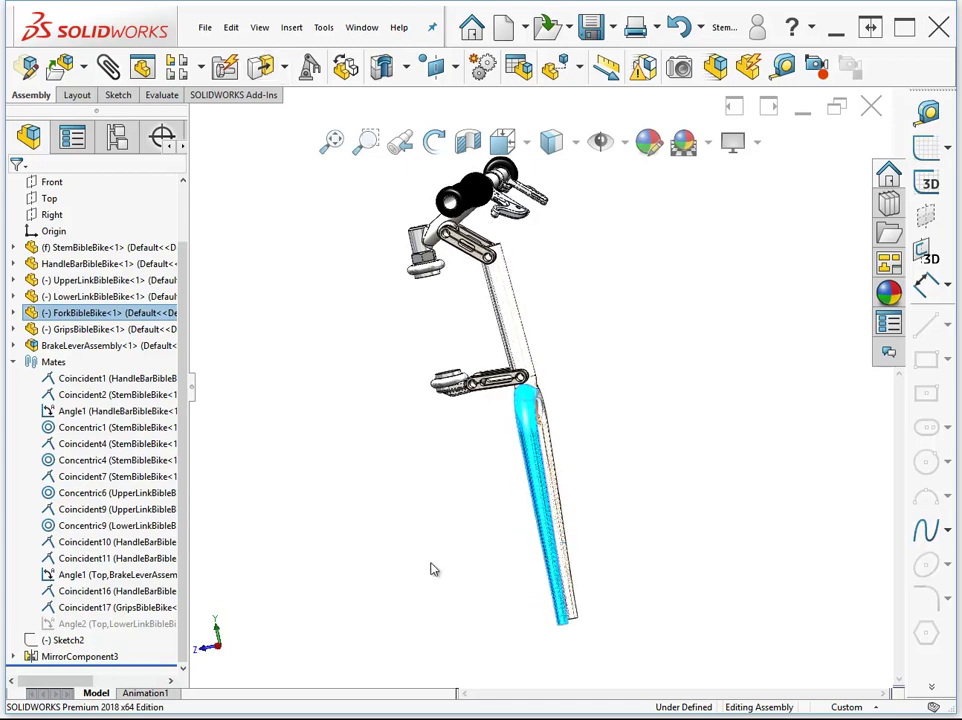
Deselect the fork and activate the angl2 configuration.
{"action": "left_click", "coordinate": [356, 548]}
{"action": "left_click", "coordinate": [117, 137]}
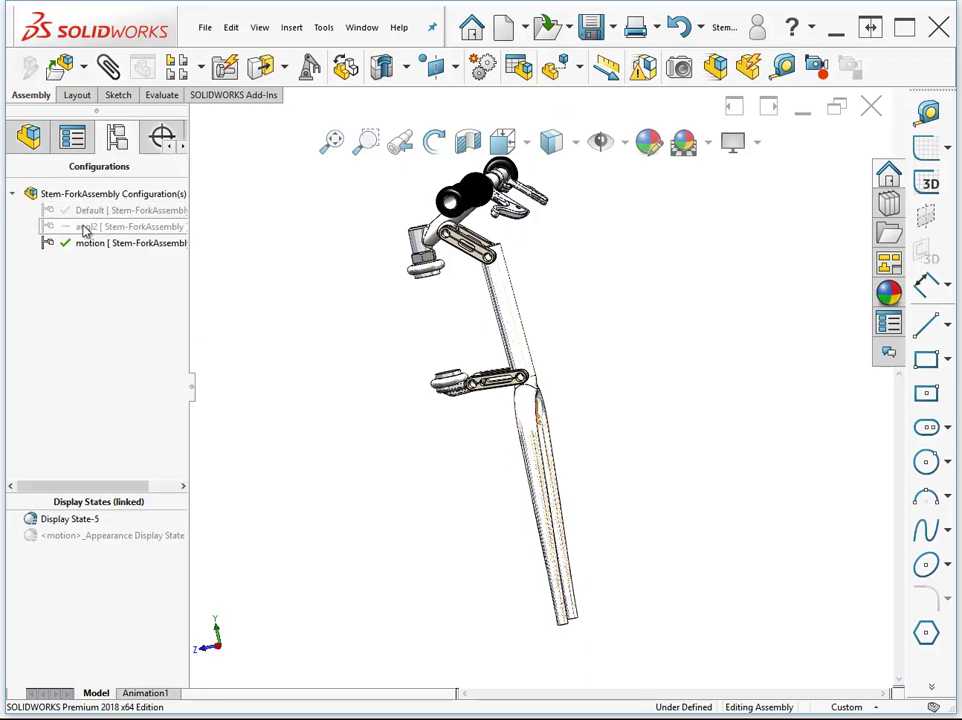
{"action": "double_click", "coordinate": [85, 228]}
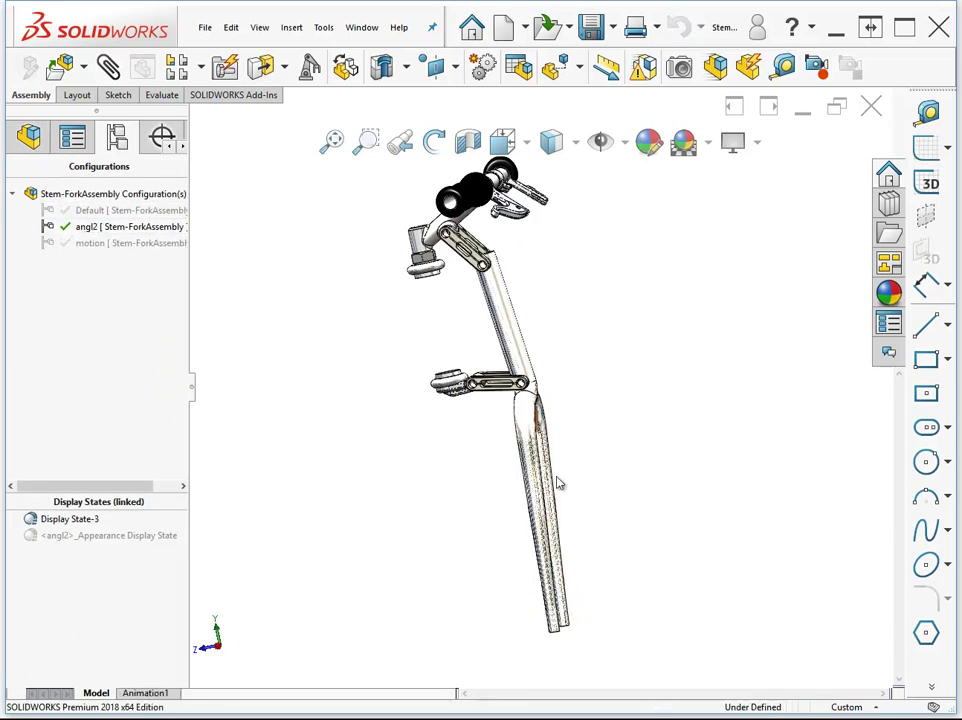
Configure Angle2 to be suppressed only in motion, unsuppressed in Default and angl2.
{"action": "right_click", "coordinate": [118, 655]}
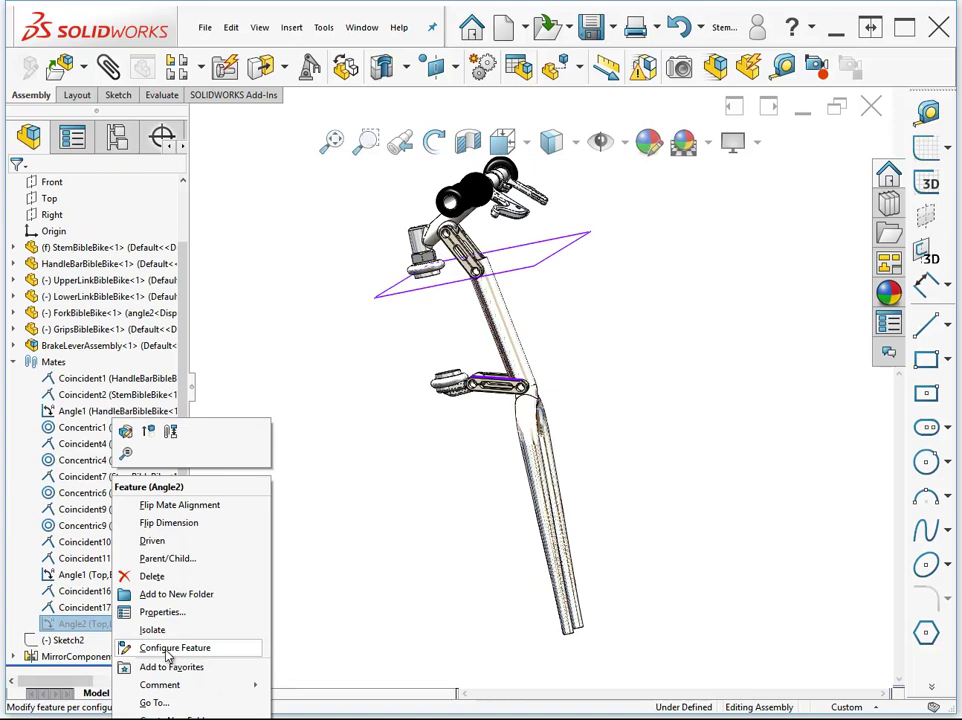
{"action": "left_click", "coordinate": [165, 646]}
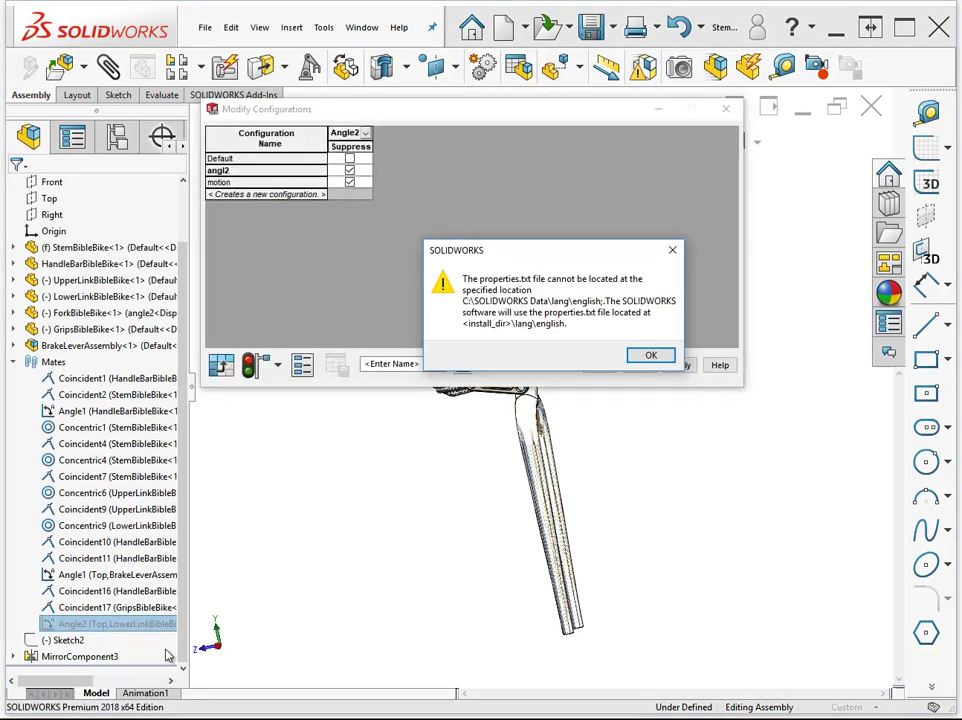
{"action": "left_click", "coordinate": [652, 357]}
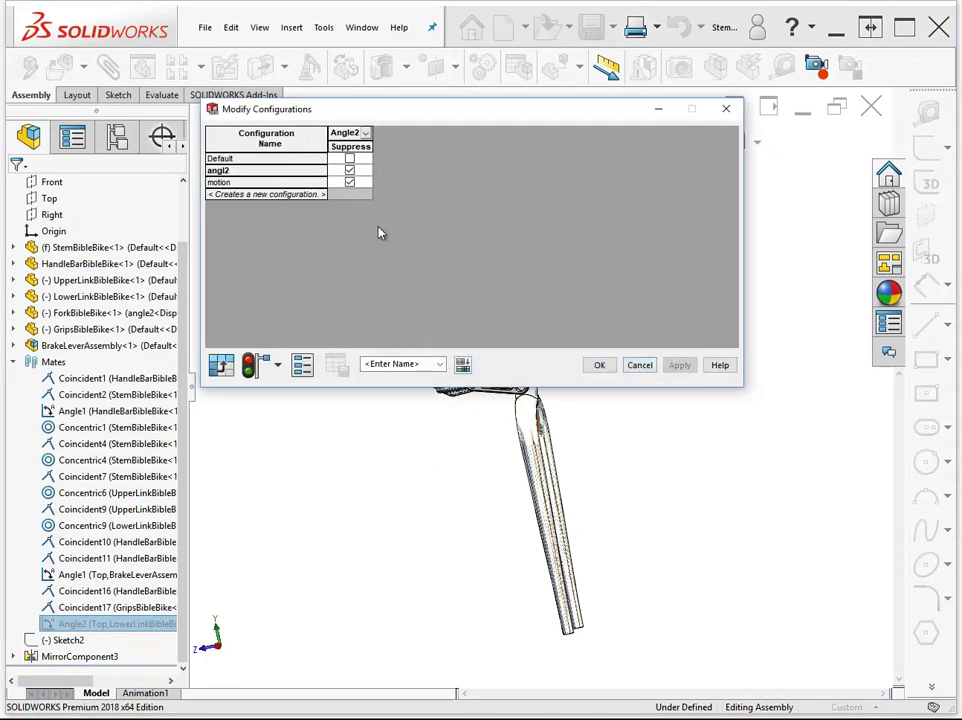
{"action": "left_click", "coordinate": [349, 185]}
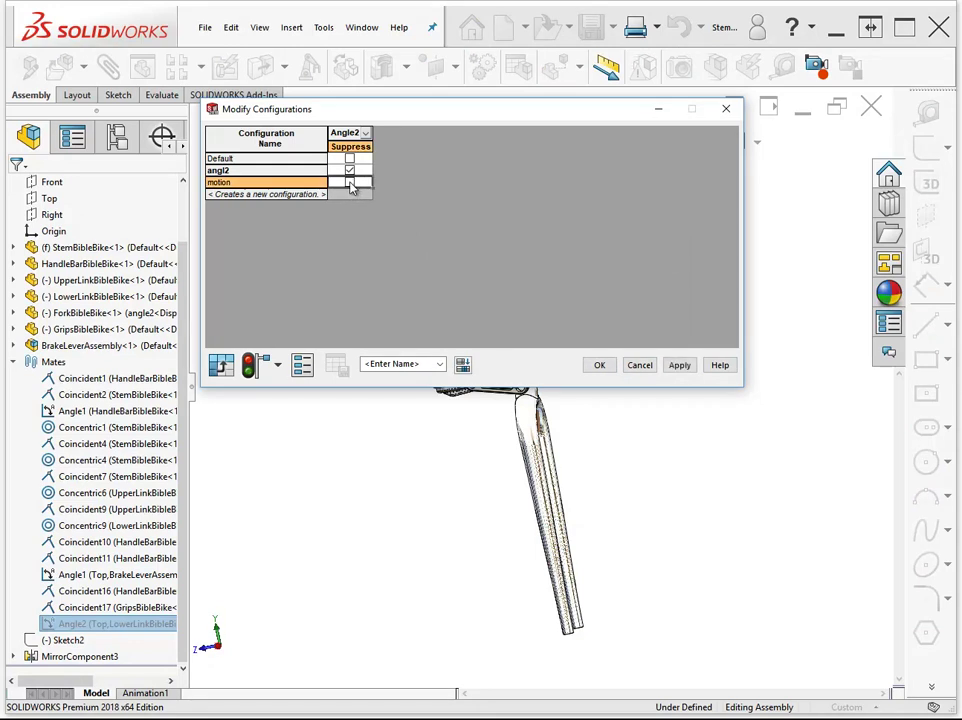
{"action": "left_click", "coordinate": [349, 184]}
{"action": "left_click", "coordinate": [349, 171]}
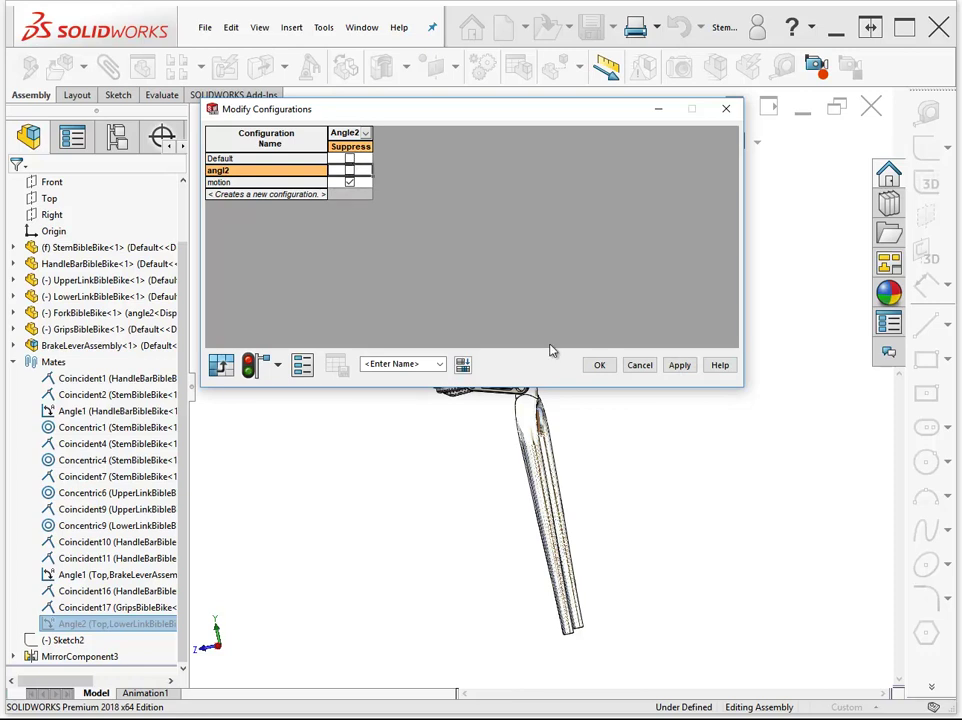
Apply the suppression settings, activate motion, and drag the fork leg to flex the linkage.
{"action": "left_click", "coordinate": [601, 365]}
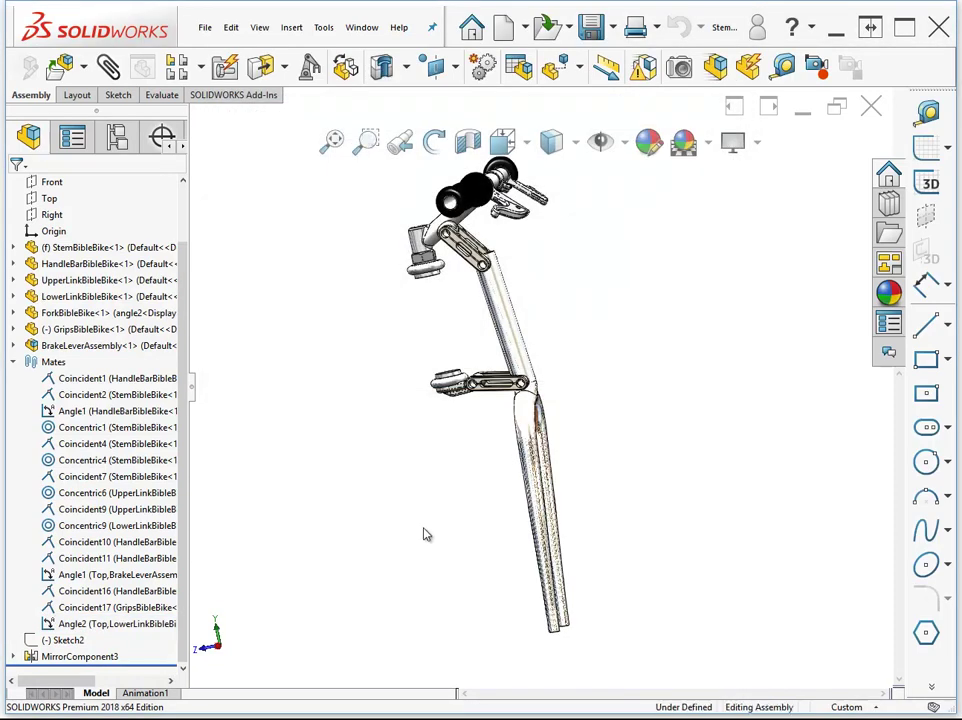
{"action": "left_click", "coordinate": [117, 139]}
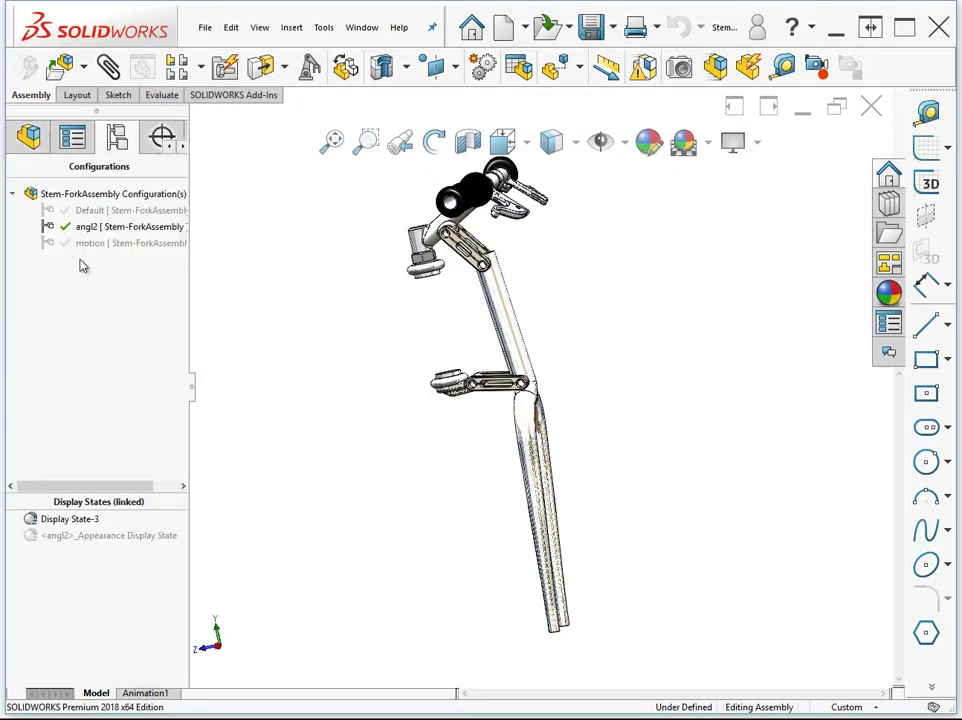
{"action": "left_click", "coordinate": [88, 251]}
{"action": "double_click", "coordinate": [87, 251]}
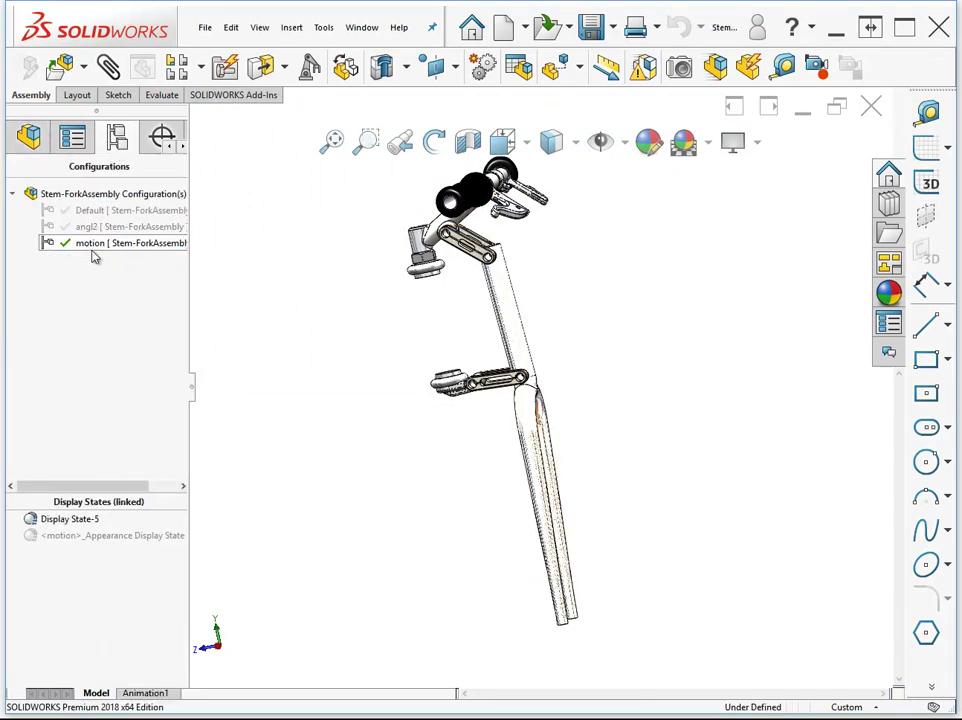
{"action": "left_click", "coordinate": [554, 528]}
{"action": "mouse_move", "coordinate": [554, 528]}
{"action": "left_mouse_down"}
{"action": "mouse_move", "coordinate": [539, 487]}
{"action": "mouse_move", "coordinate": [557, 562]}
{"action": "mouse_move", "coordinate": [550, 530]}
{"action": "left_mouse_up"}
Activate angl2 and confirm the fork stays fixed when dragged.
{"action": "left_click", "coordinate": [421, 488]}
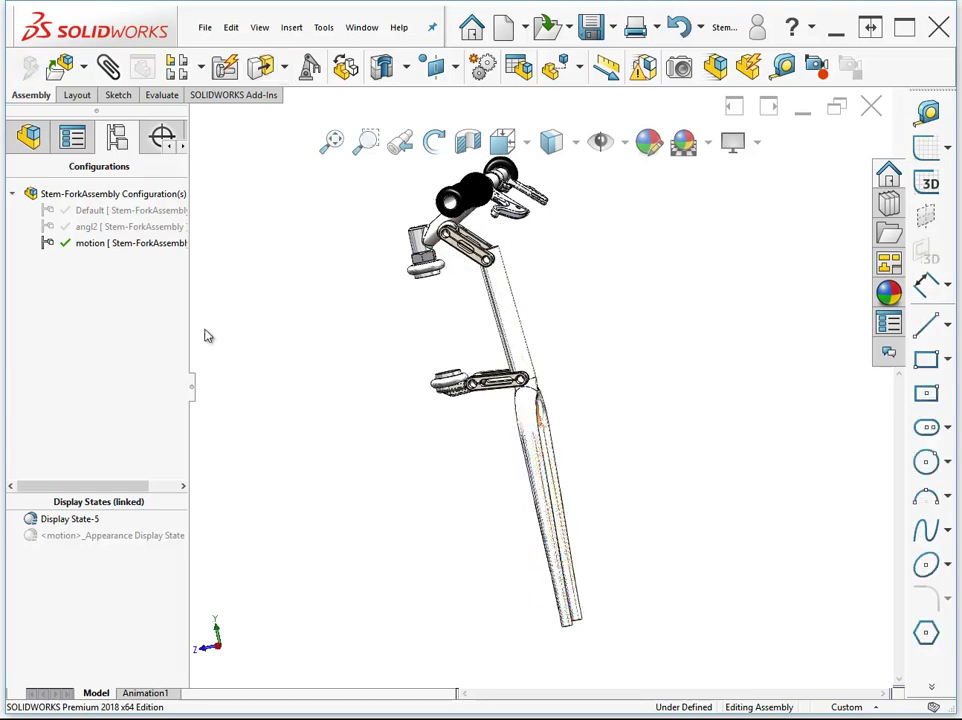
{"action": "double_click", "coordinate": [95, 227]}
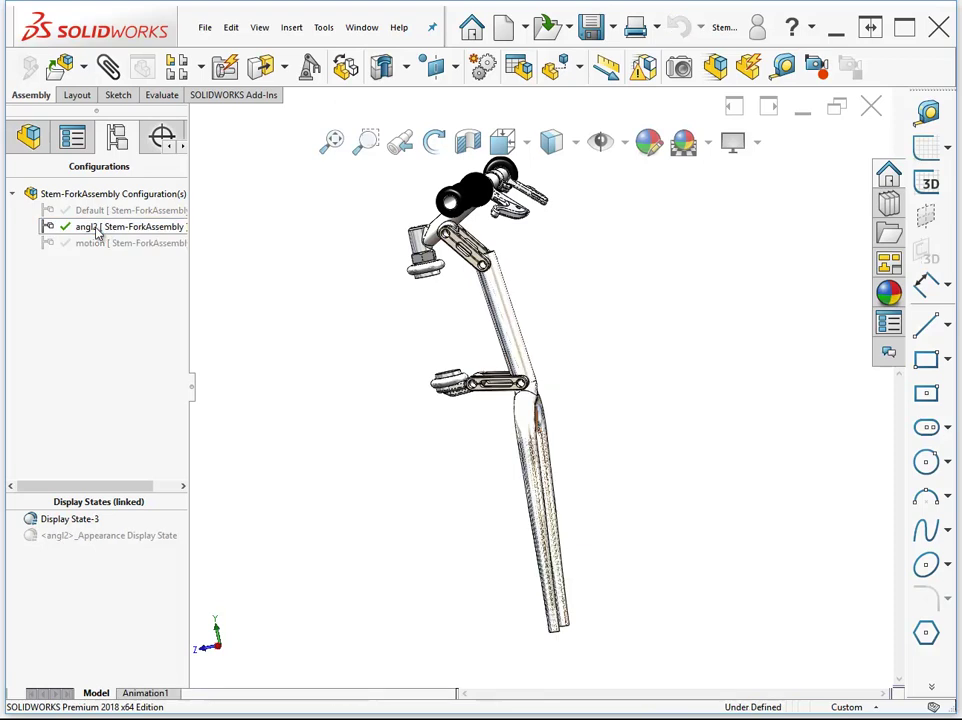
{"action": "left_click_drag", "start_coordinate": [548, 573], "coordinate": [546, 543]}
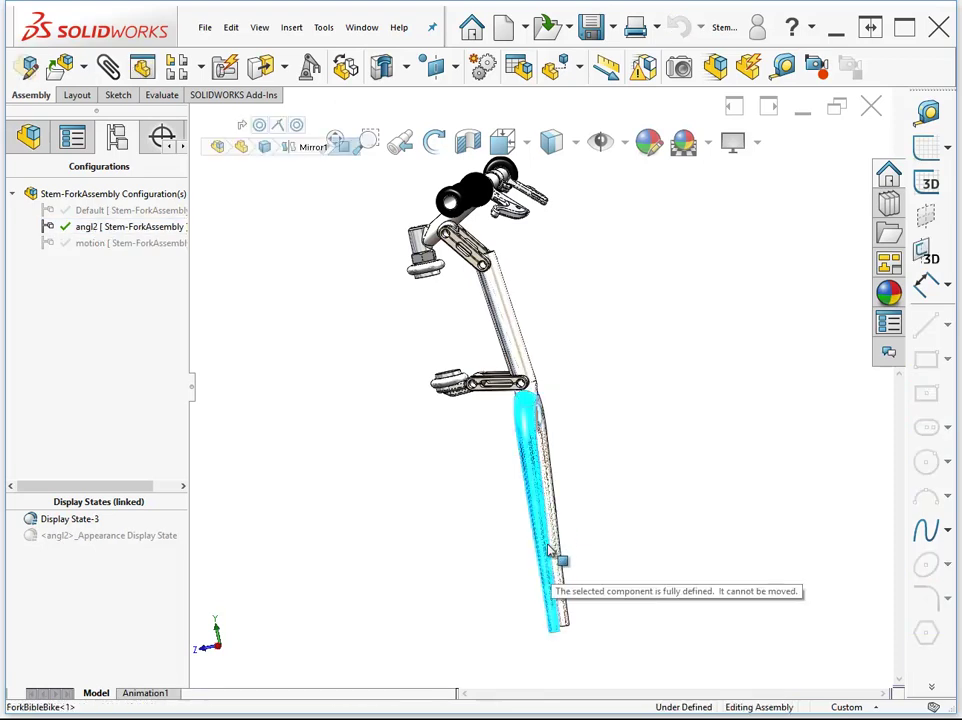
{"action": "left_click", "coordinate": [375, 538]}
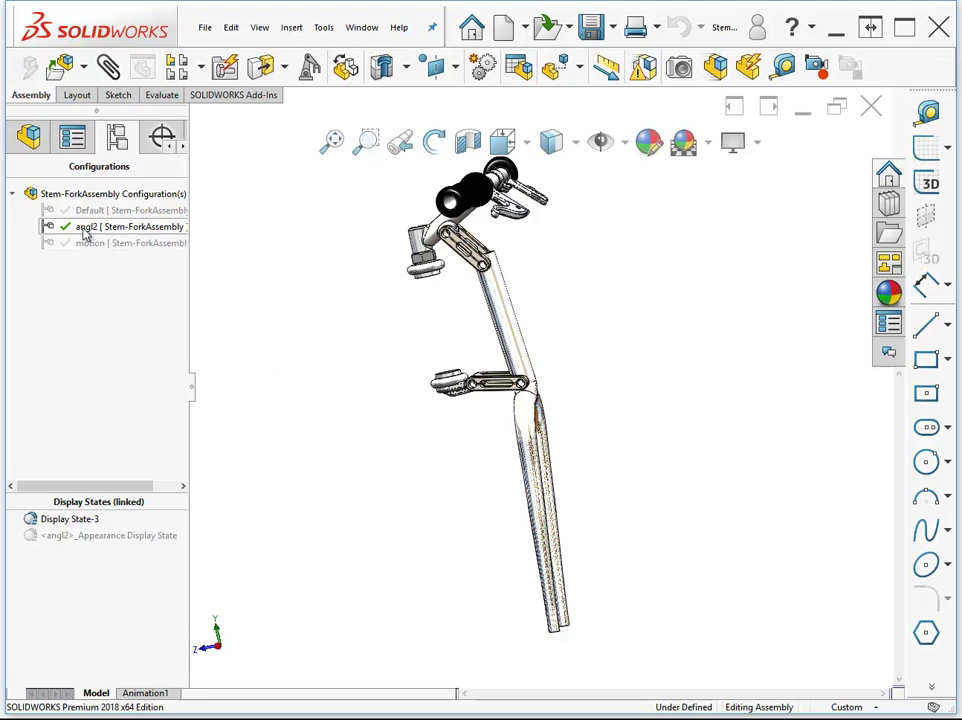
Add a configuration named angle3 to the assembly and make it active.
{"action": "right_click", "coordinate": [85, 192]}
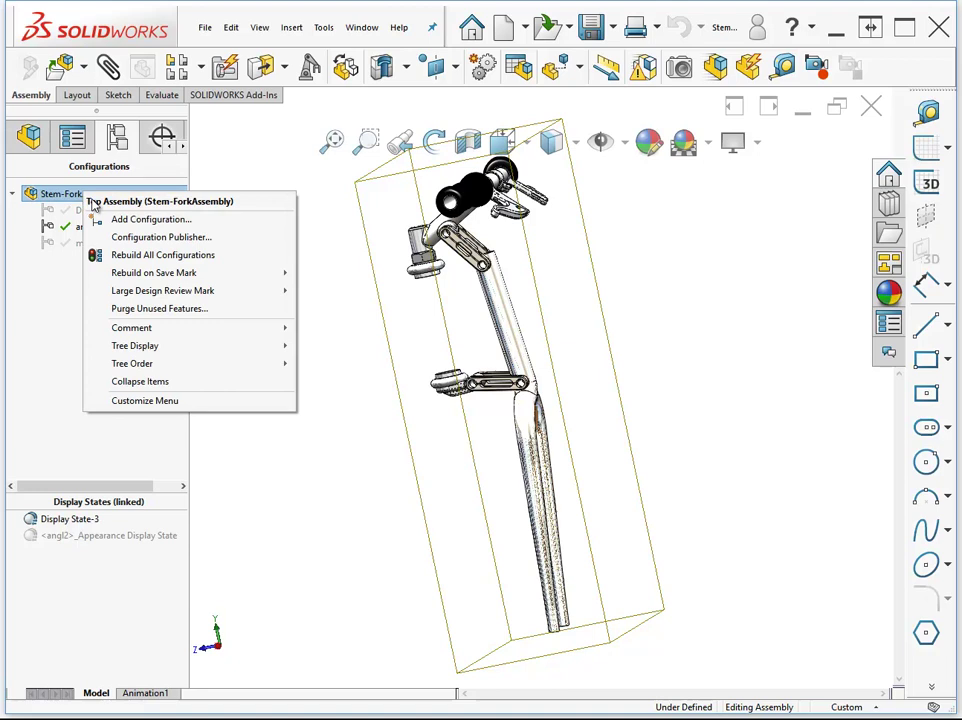
{"action": "left_click", "coordinate": [165, 224]}
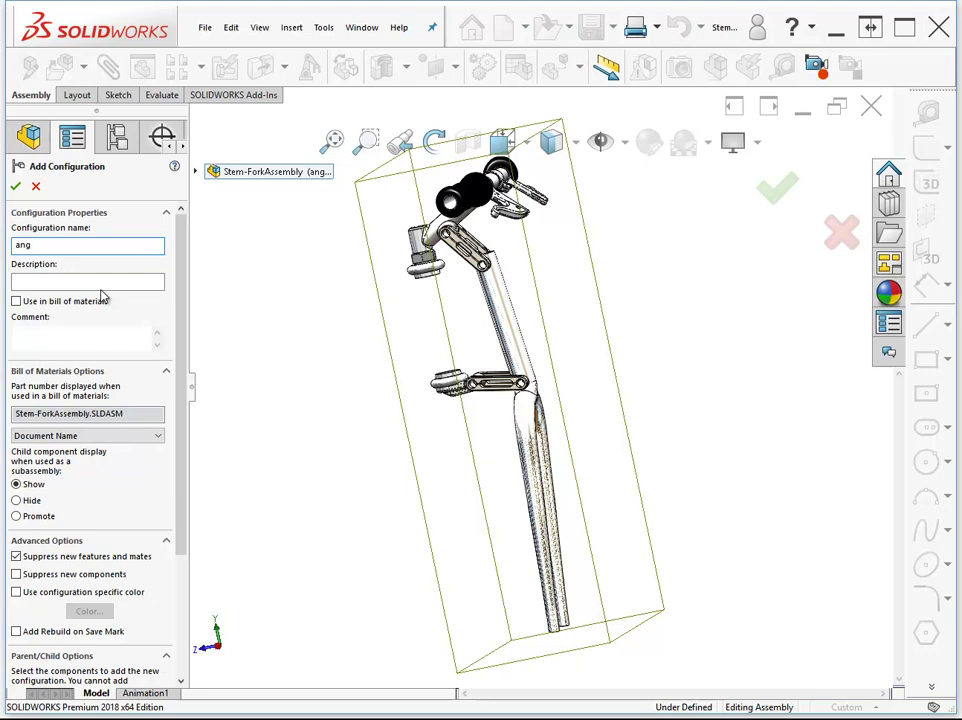
{"action": "key", "text": "Return"}
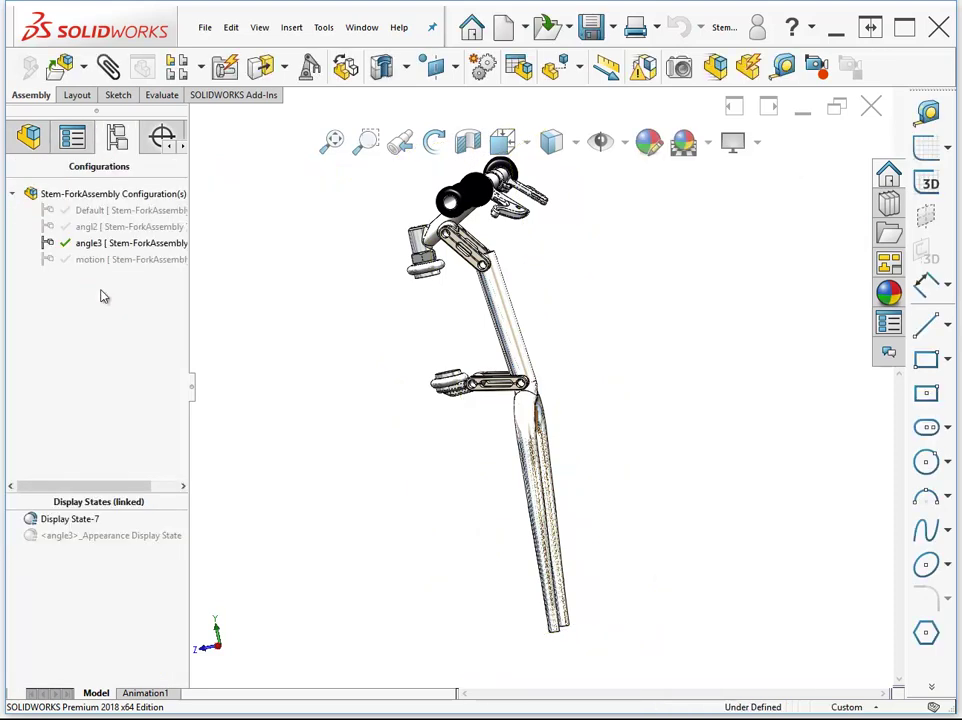
Change the Angle2 mate dimension from 10.35° to 15° for This Configuration only.
{"action": "left_click", "coordinate": [28, 137]}
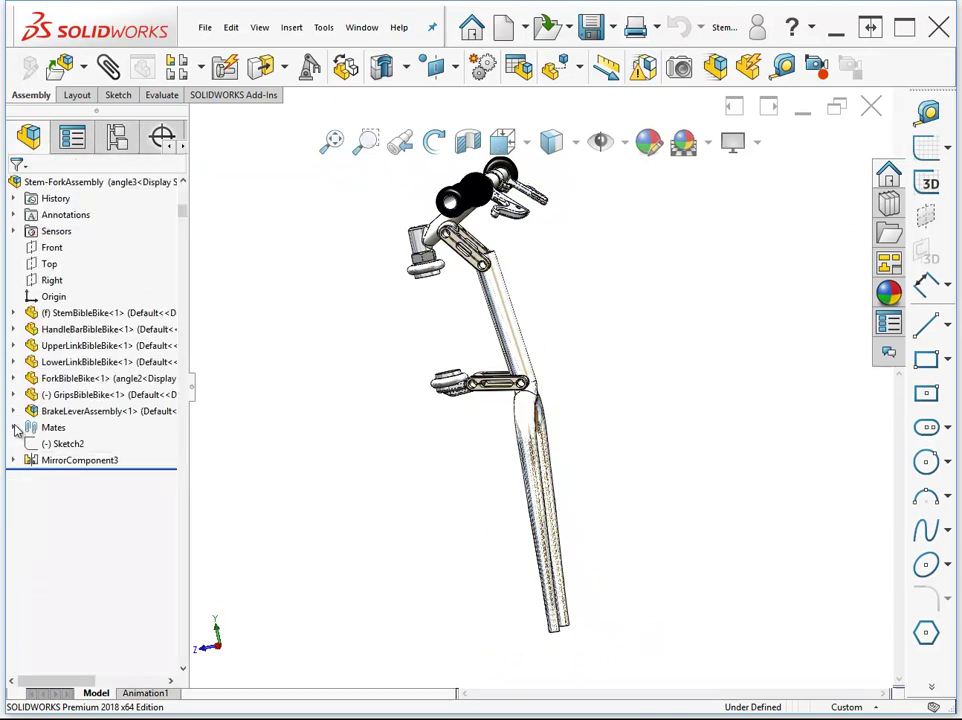
{"action": "left_click", "coordinate": [14, 428]}
{"action": "left_click", "coordinate": [122, 626]}
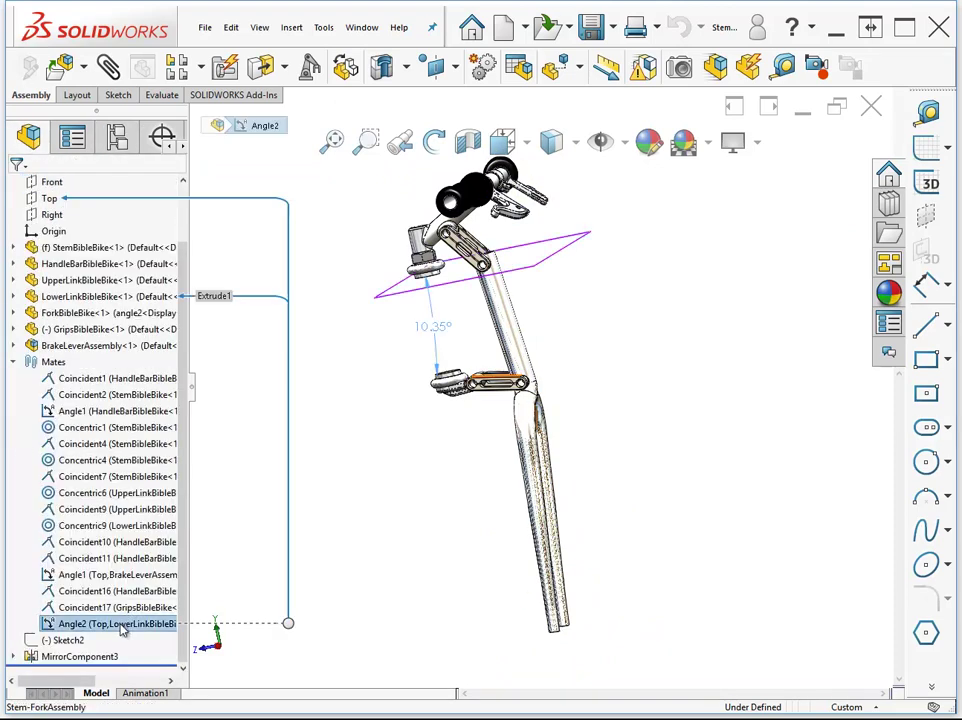
{"action": "double_click", "coordinate": [436, 333]}
{"action": "type", "text": "15"}
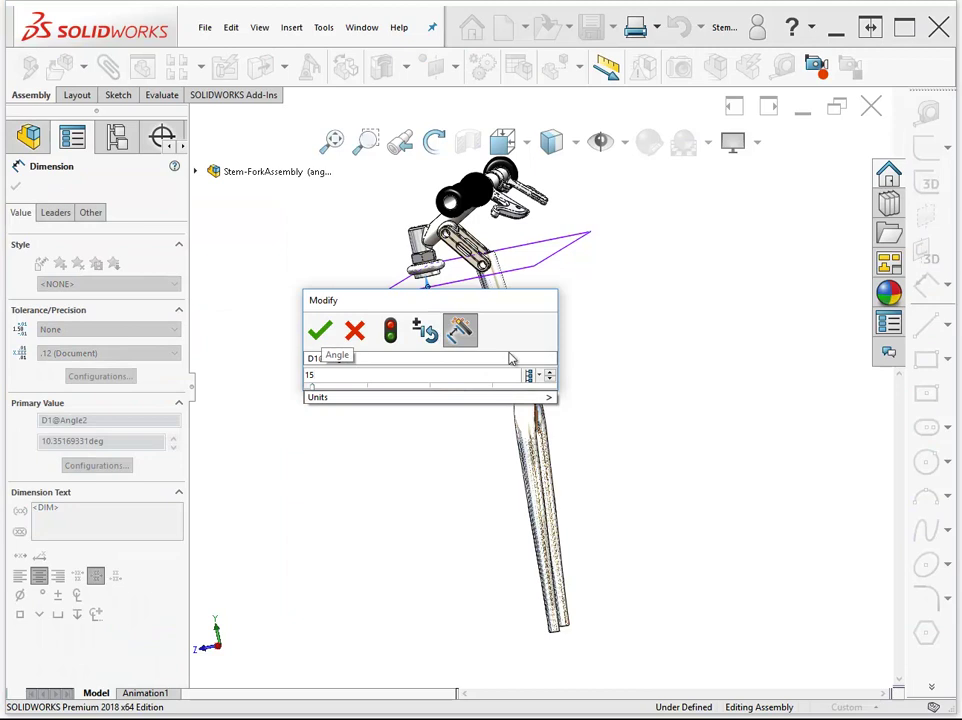
{"action": "left_click", "coordinate": [538, 375]}
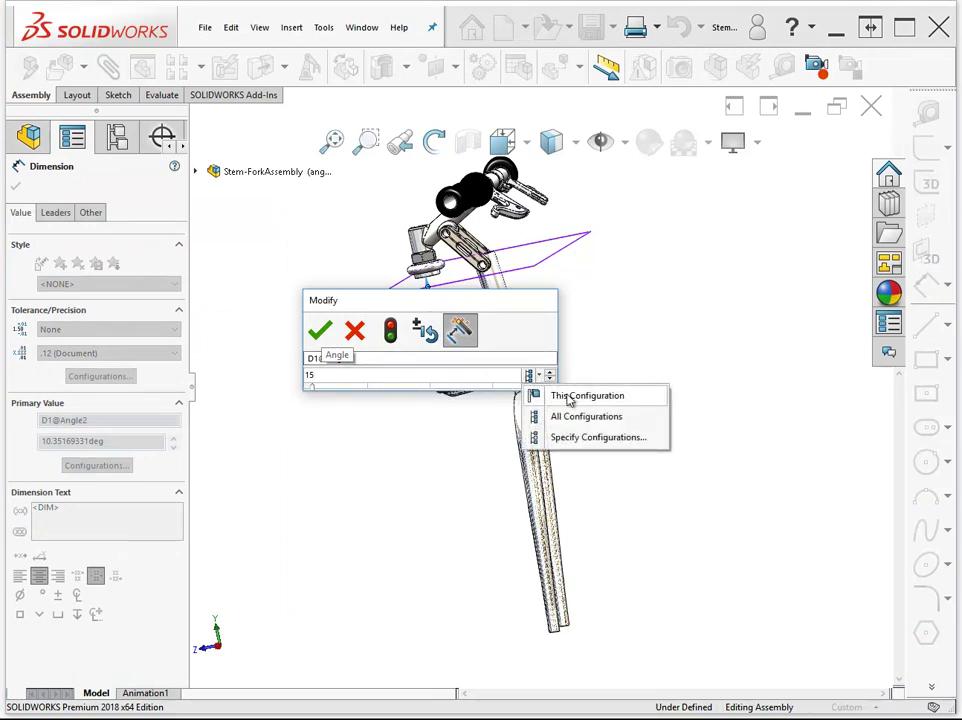
{"action": "left_click", "coordinate": [569, 398]}
Accept the 15° angle and switch between angl2 and angle3 to compare poses.
{"action": "left_click", "coordinate": [321, 330]}
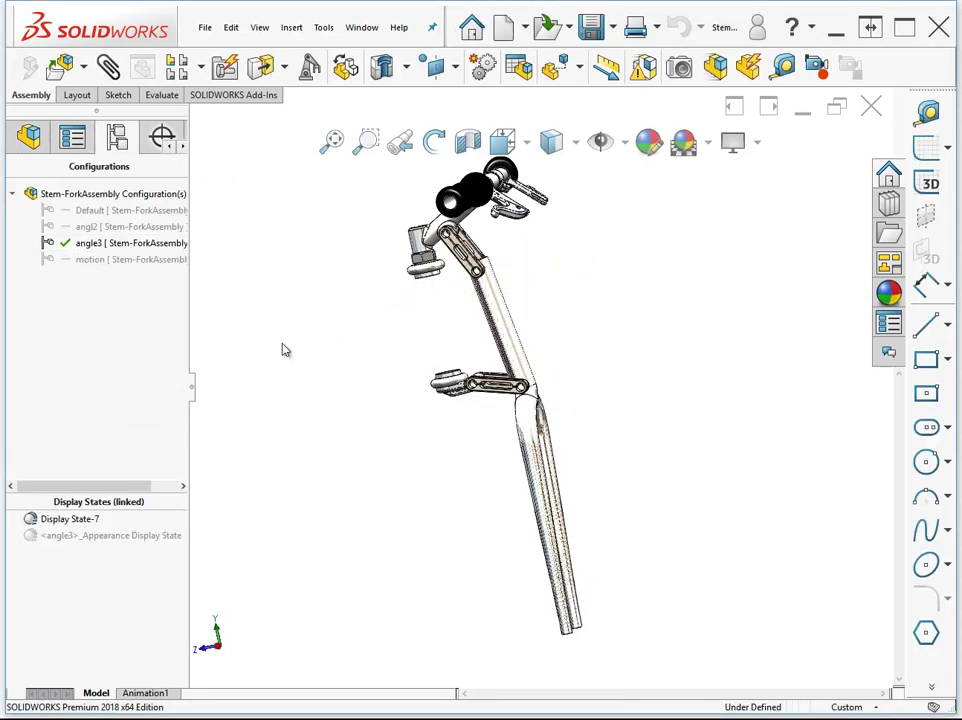
{"action": "left_click", "coordinate": [111, 232]}
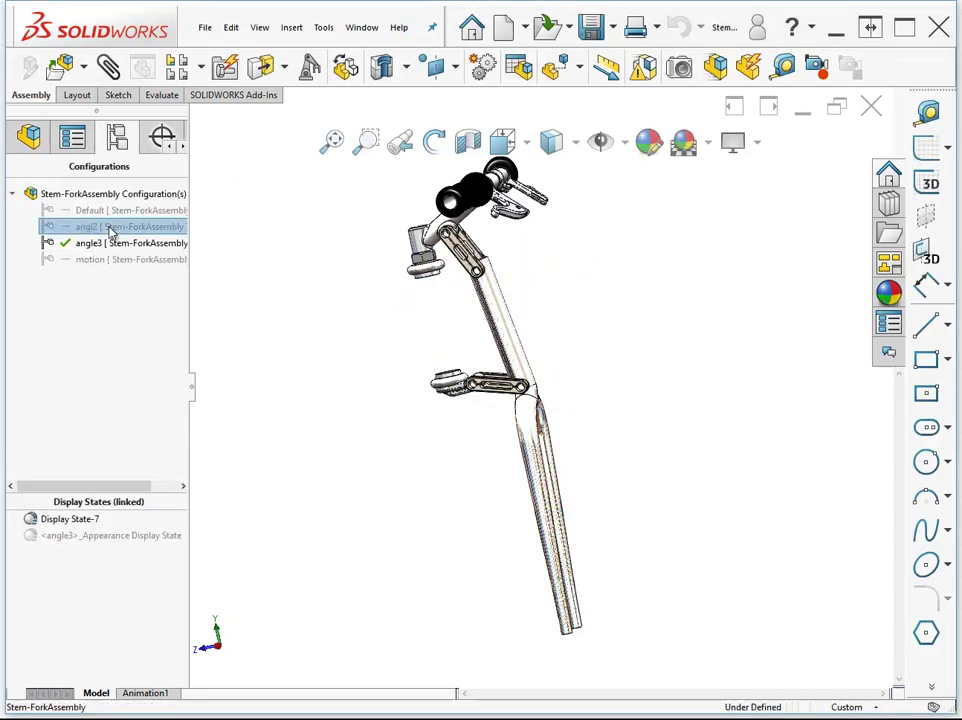
{"action": "double_click", "coordinate": [108, 226]}
{"action": "double_click", "coordinate": [100, 245]}
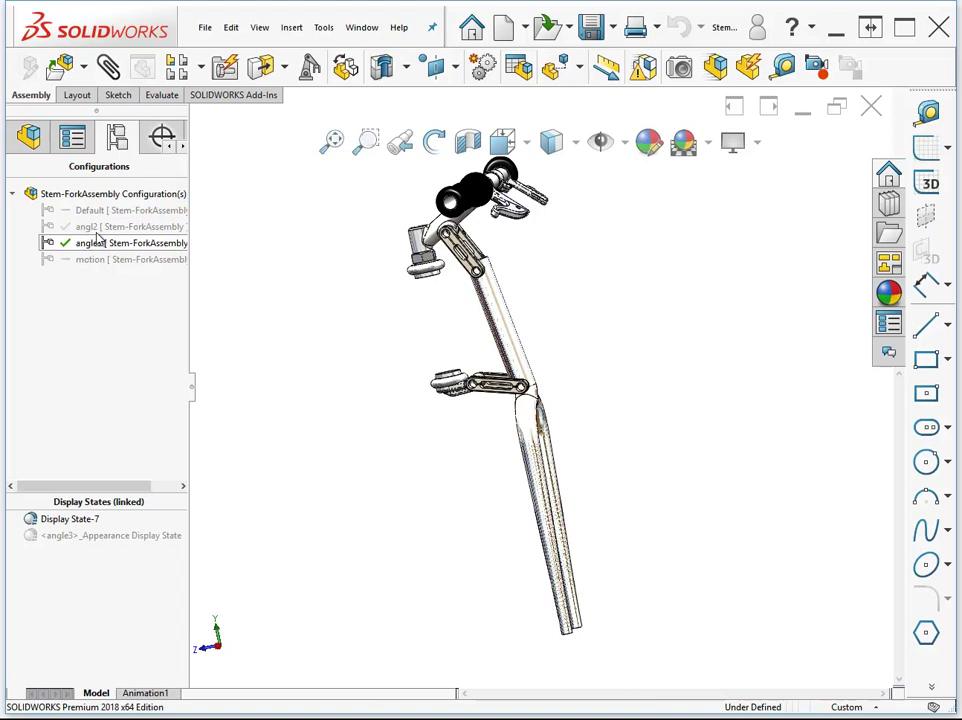
Compare angl2 and angle3 again, then activate motion and swing the fork about its pivot.
{"action": "double_click", "coordinate": [95, 228]}
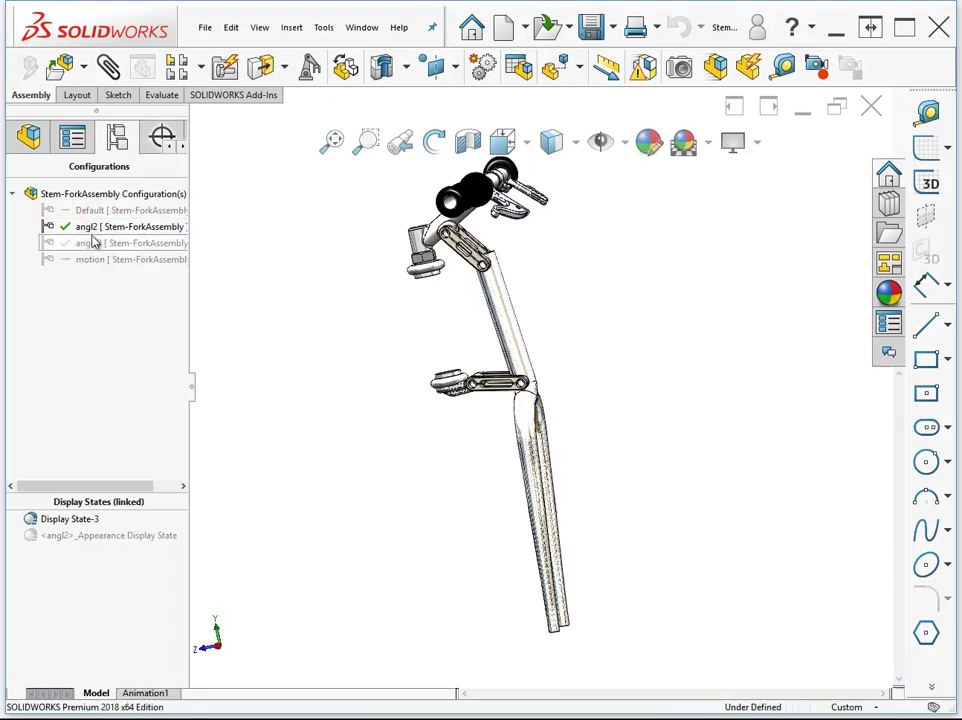
{"action": "double_click", "coordinate": [93, 243]}
{"action": "double_click", "coordinate": [96, 258]}
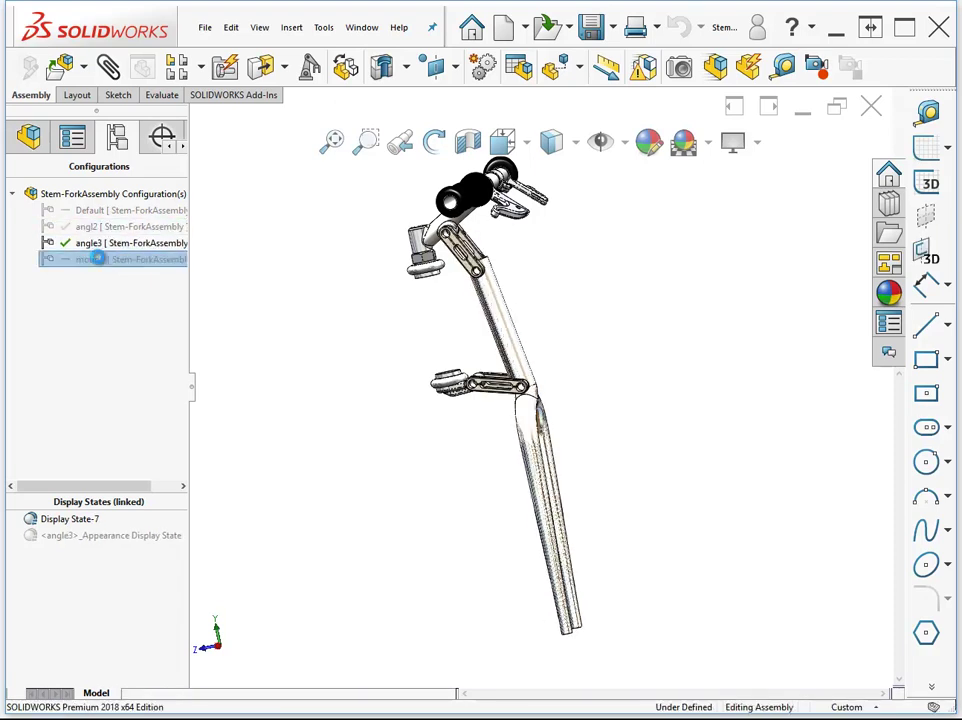
{"action": "left_click_drag", "start_coordinate": [545, 495], "coordinate": [520, 495]}
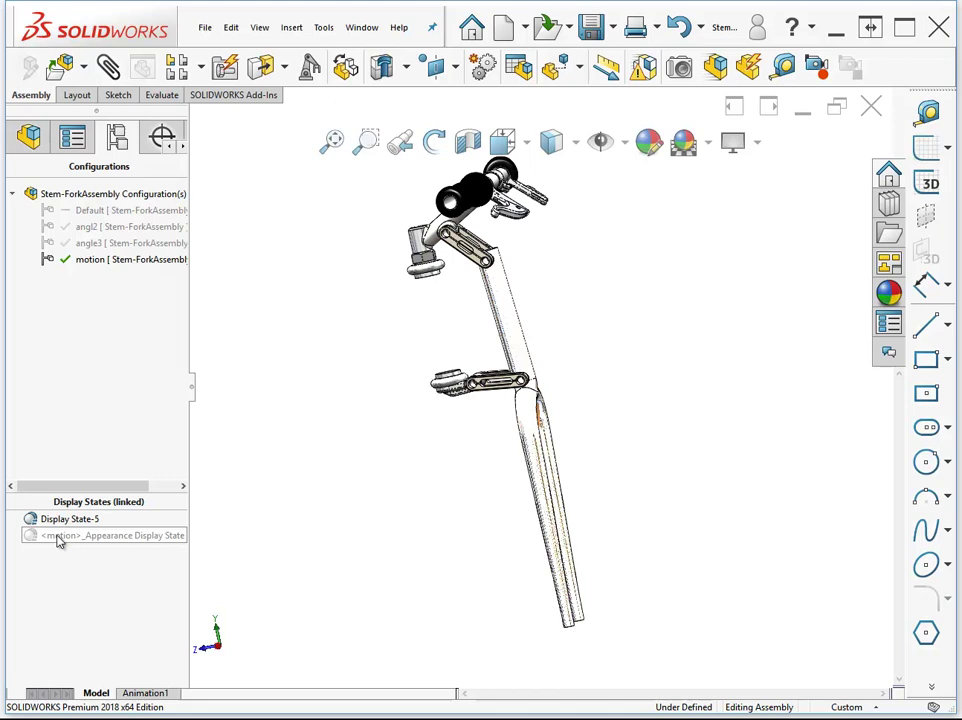
Show StemBibleBike as wireframe, then activate Display State-1 in the motion configuration.
{"action": "left_click", "coordinate": [28, 137]}
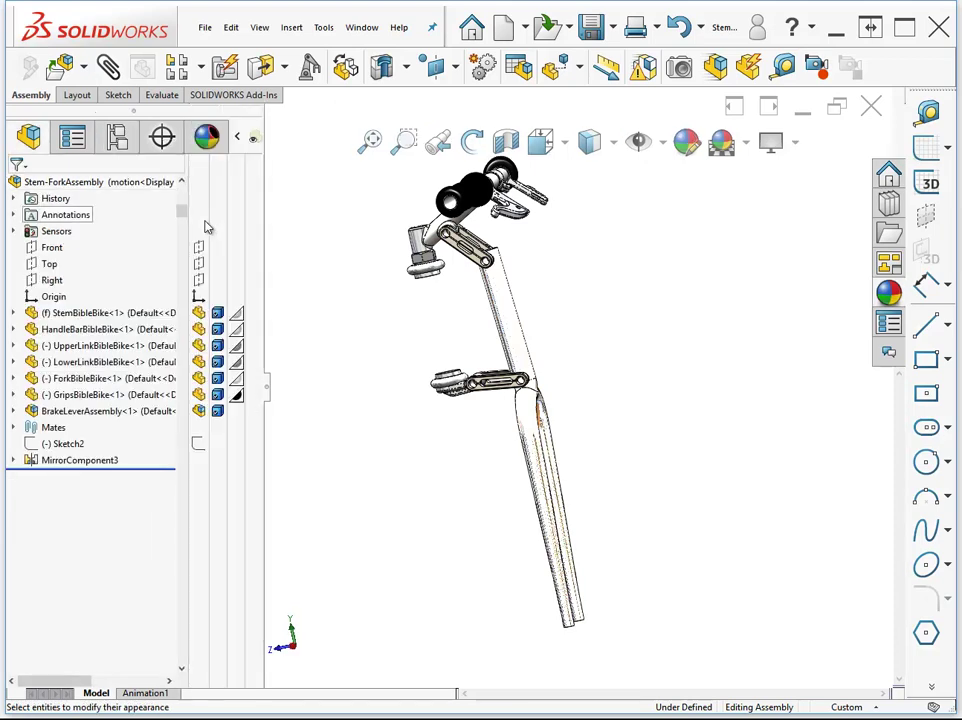
{"action": "left_click", "coordinate": [217, 313]}
{"action": "left_click", "coordinate": [248, 320]}
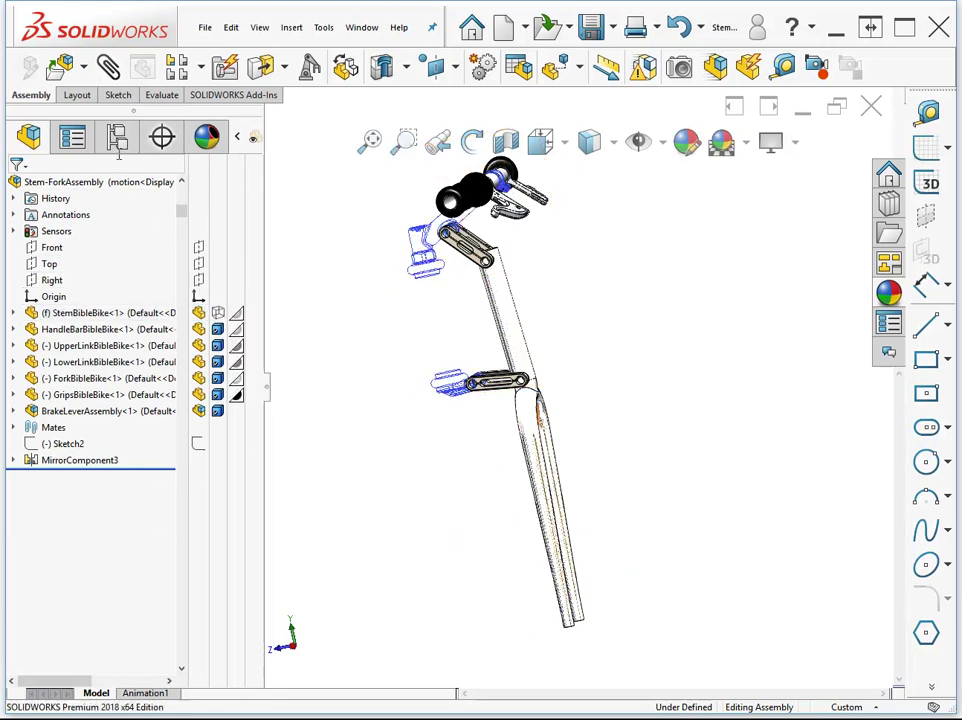
{"action": "left_click", "coordinate": [117, 139]}
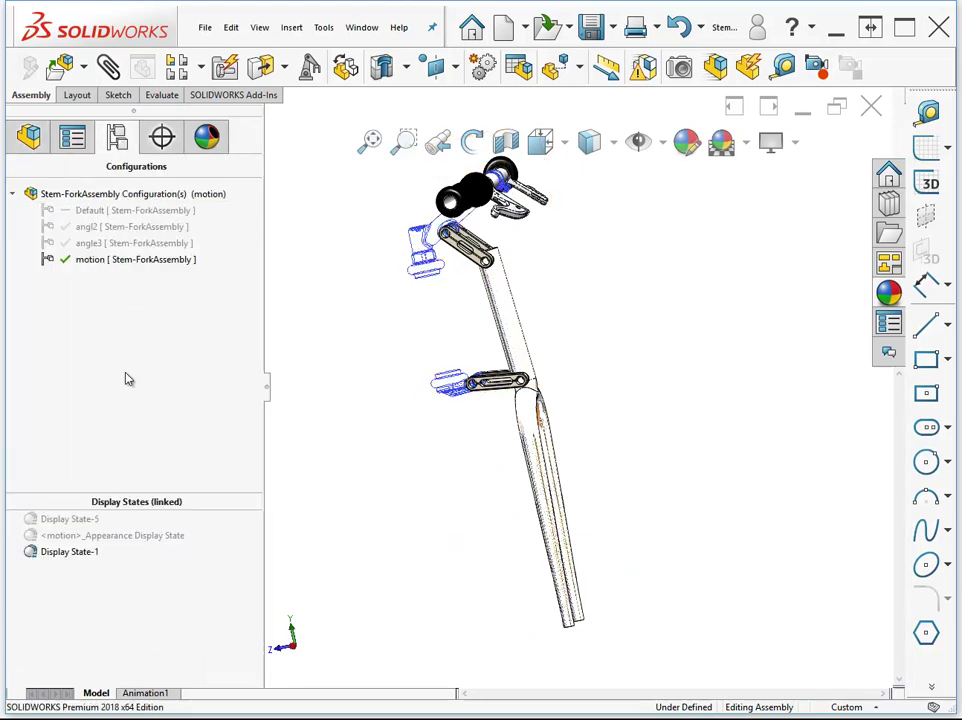
{"action": "double_click", "coordinate": [70, 539]}
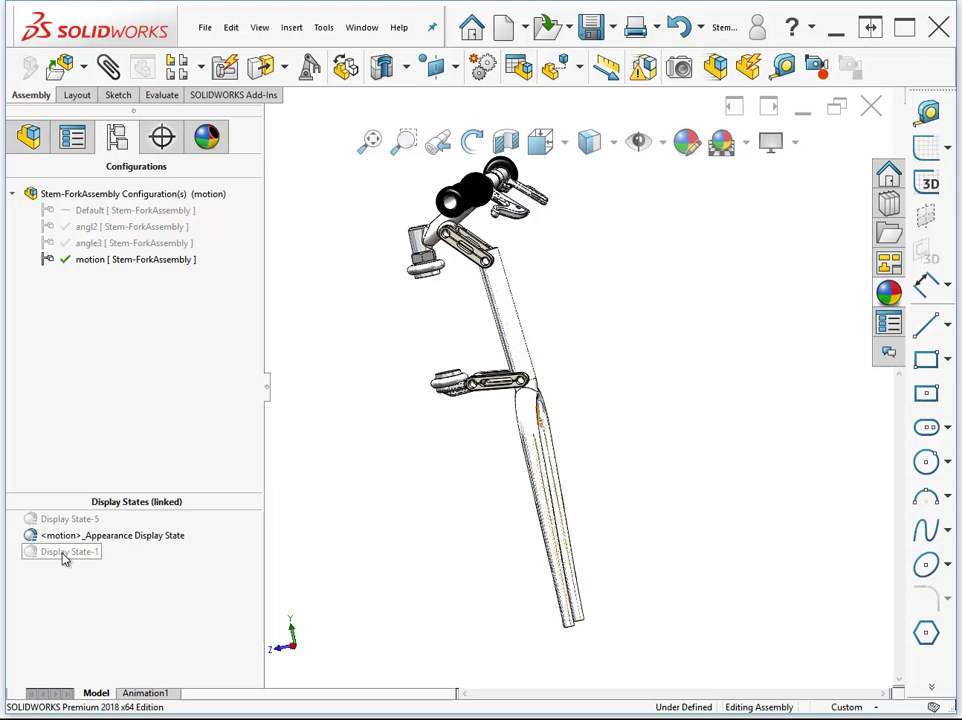
{"action": "double_click", "coordinate": [64, 552]}
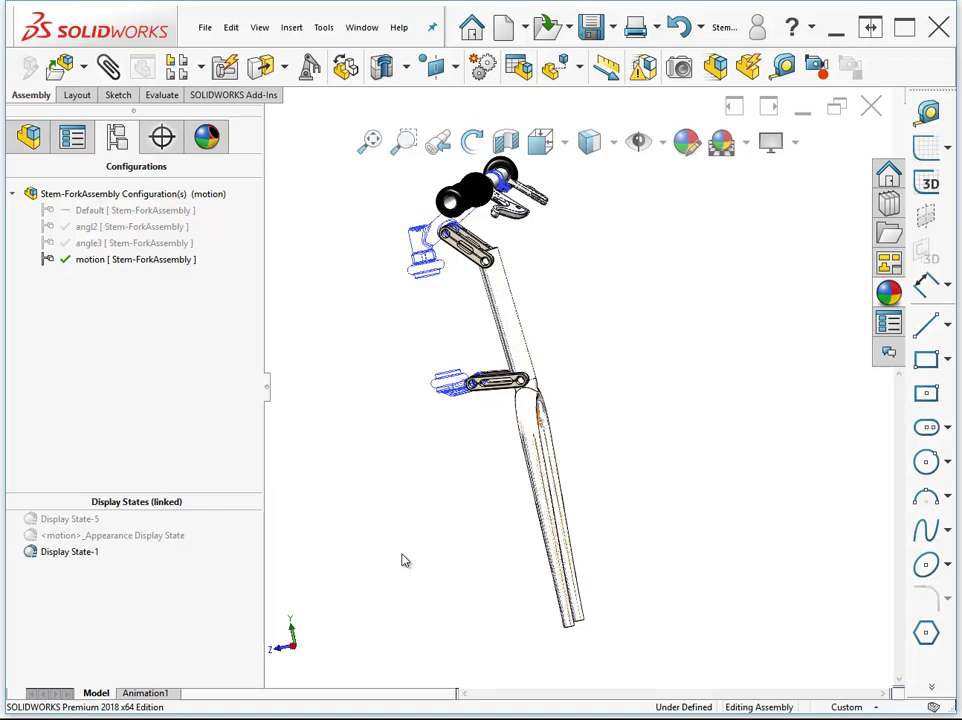
Bring up the Display State Properties for Display State-1 from its context menu.
{"action": "left_click", "coordinate": [76, 554]}
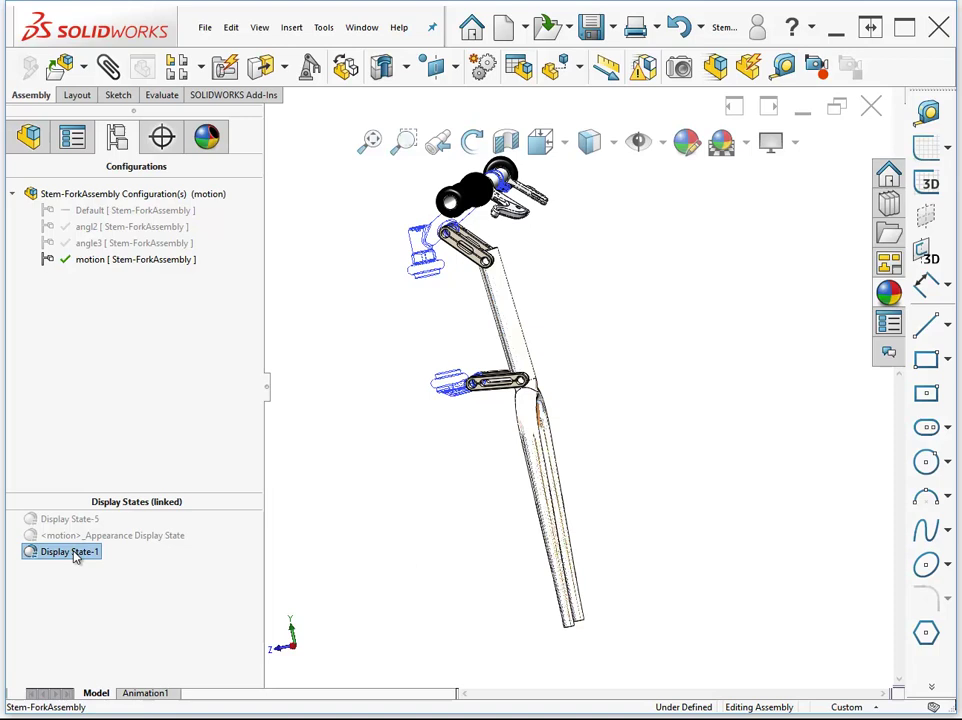
{"action": "right_click", "coordinate": [77, 557]}
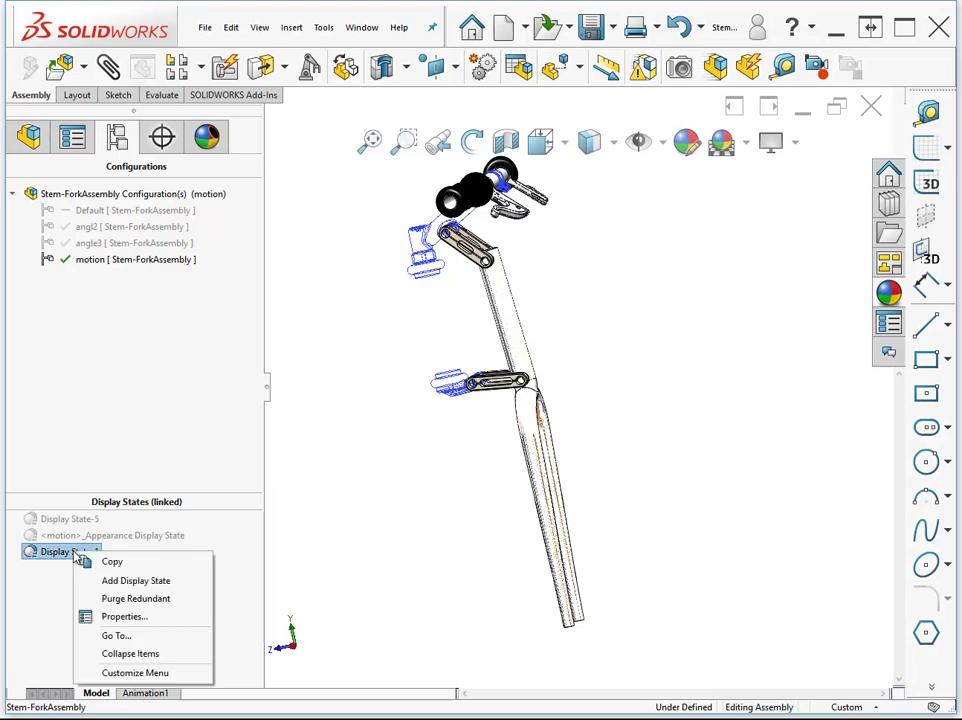
{"action": "left_click", "coordinate": [108, 618]}
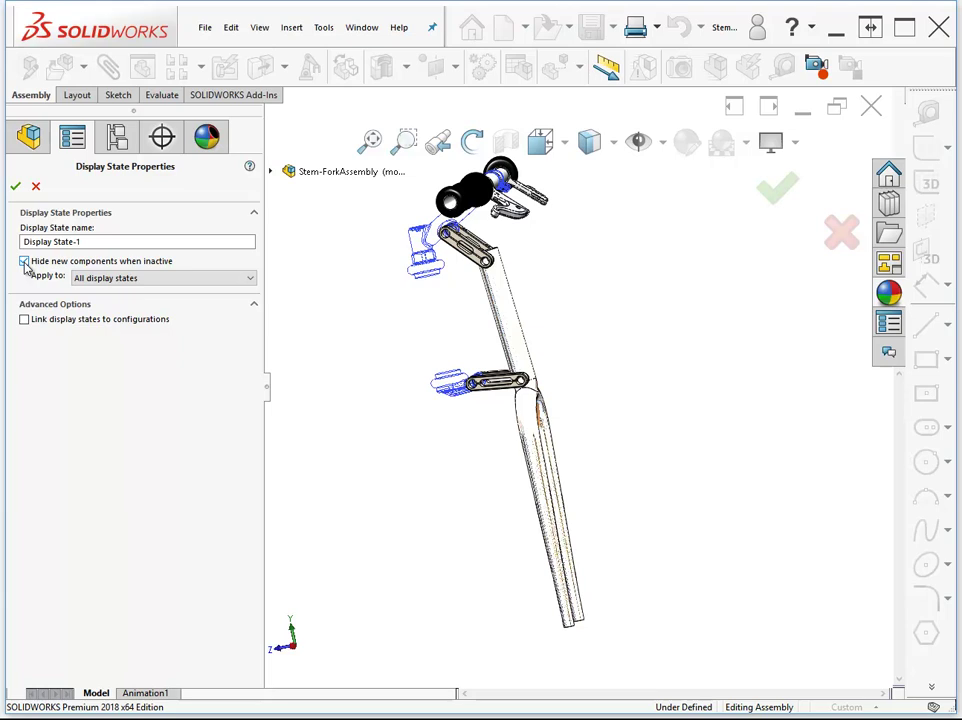
Turn off Hide new components when inactive, keeping Apply to set to All display states.
{"action": "left_click", "coordinate": [24, 262]}
{"action": "left_click", "coordinate": [75, 278]}
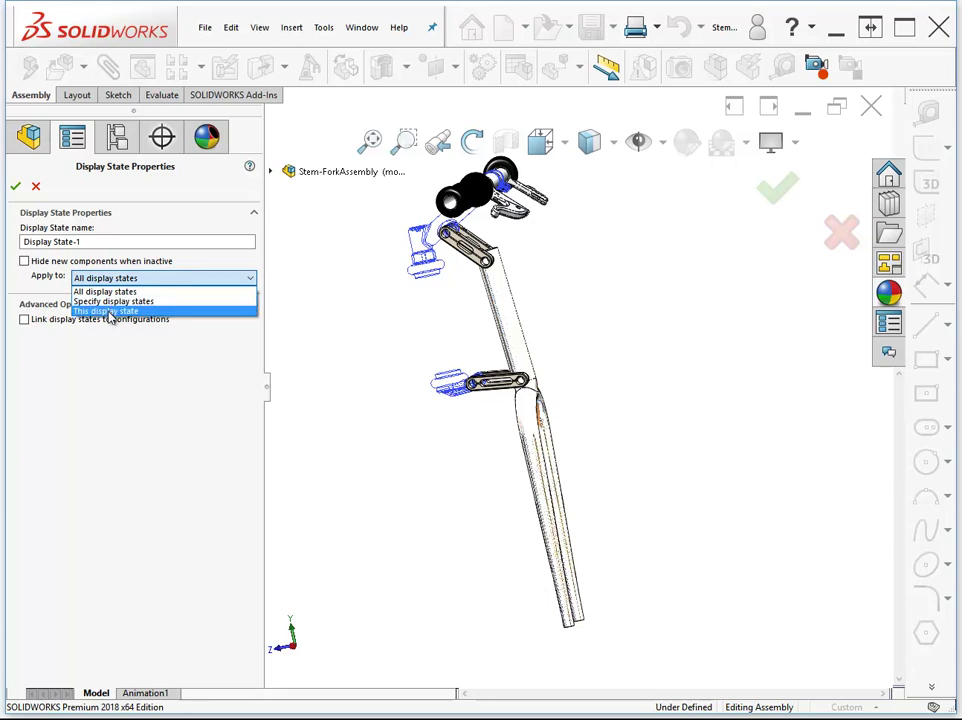
{"action": "left_click", "coordinate": [122, 359]}
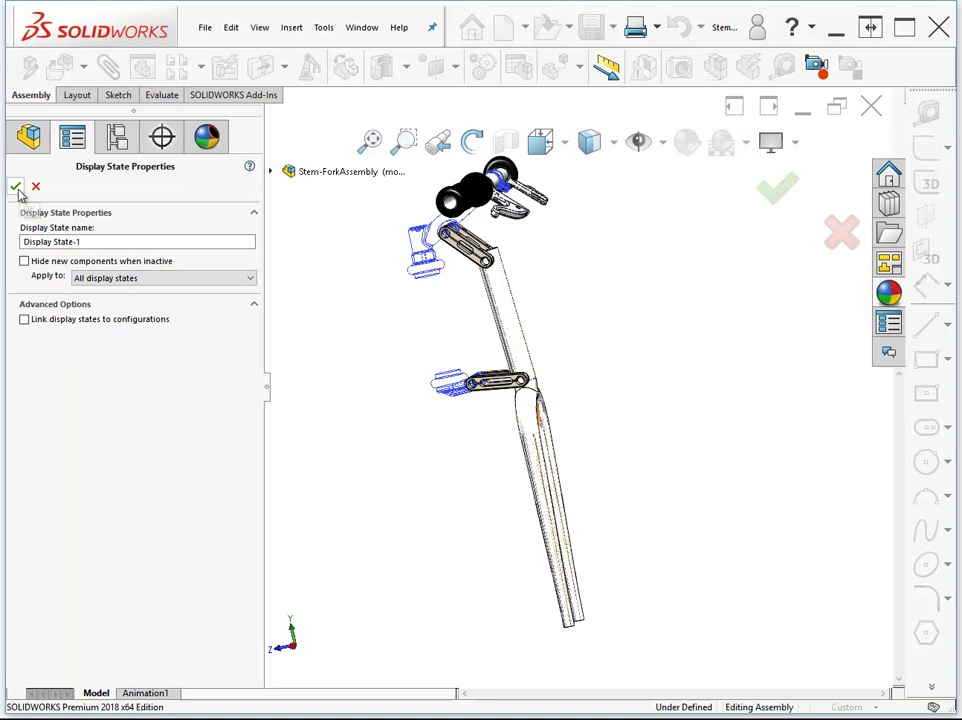
Accept the Display State-1 property changes and resize the Display States pane.
{"action": "left_click", "coordinate": [16, 188]}
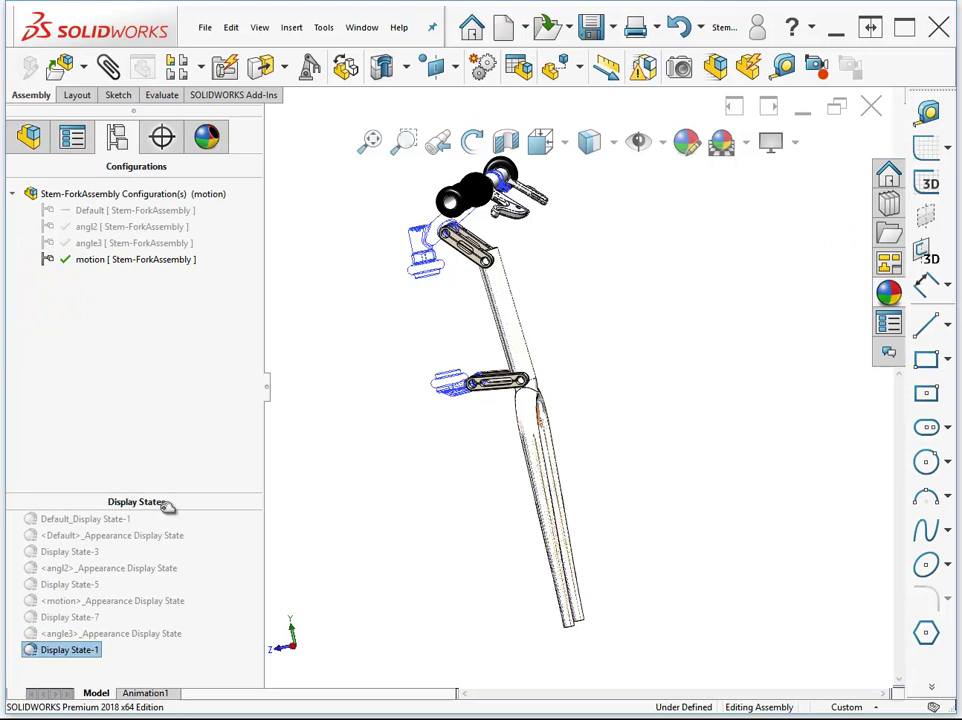
{"action": "mouse_move", "coordinate": [168, 507]}
{"action": "left_mouse_down"}
{"action": "mouse_move", "coordinate": [167, 545]}
{"action": "mouse_move", "coordinate": [167, 505]}
{"action": "left_mouse_up"}
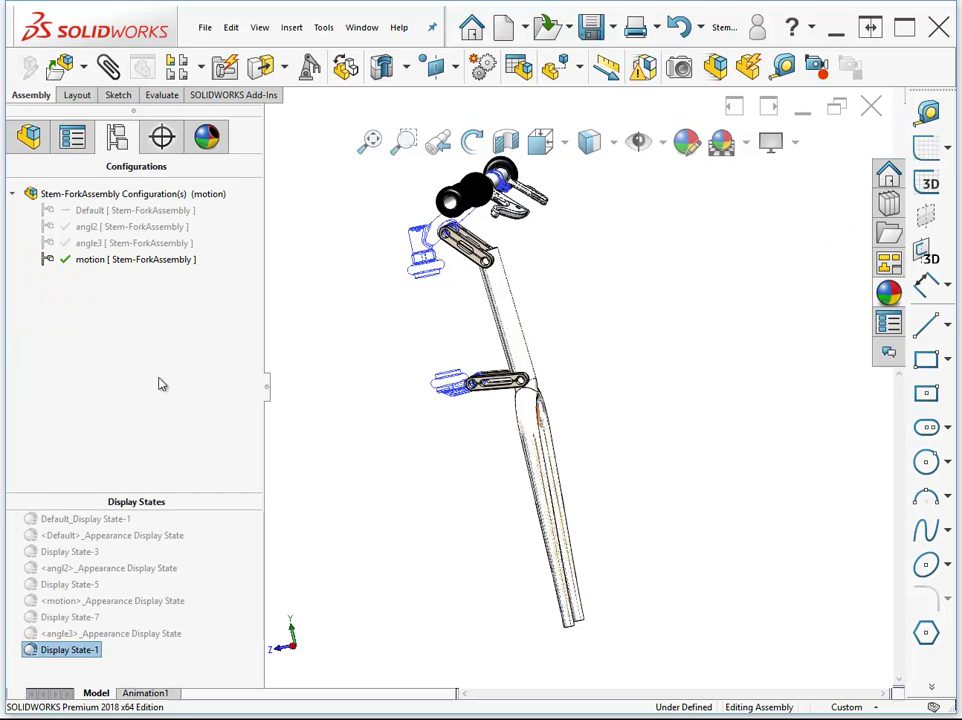